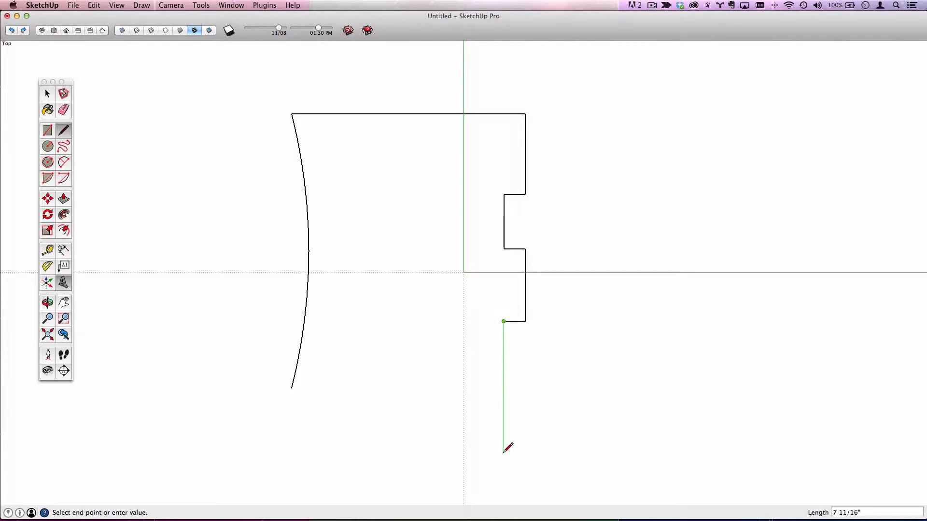
# Close the notched outline with a vertical line and a slanted line to the arc's end, and pull the face up into a block
pyautogui.click(504, 452)
pyautogui.click(291, 388)
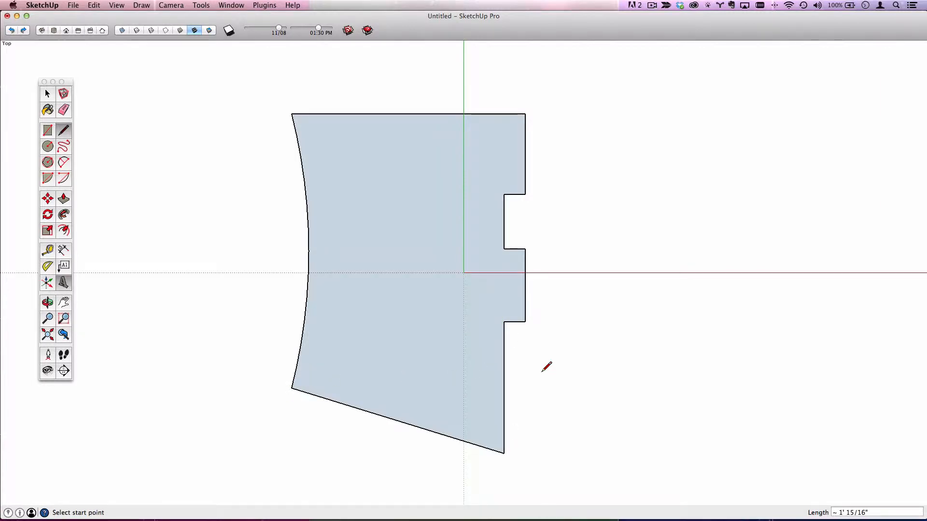
pyautogui.press('o')
pyautogui.moveTo(648, 459); pyautogui.dragTo(310, 195)
pyautogui.press('p')
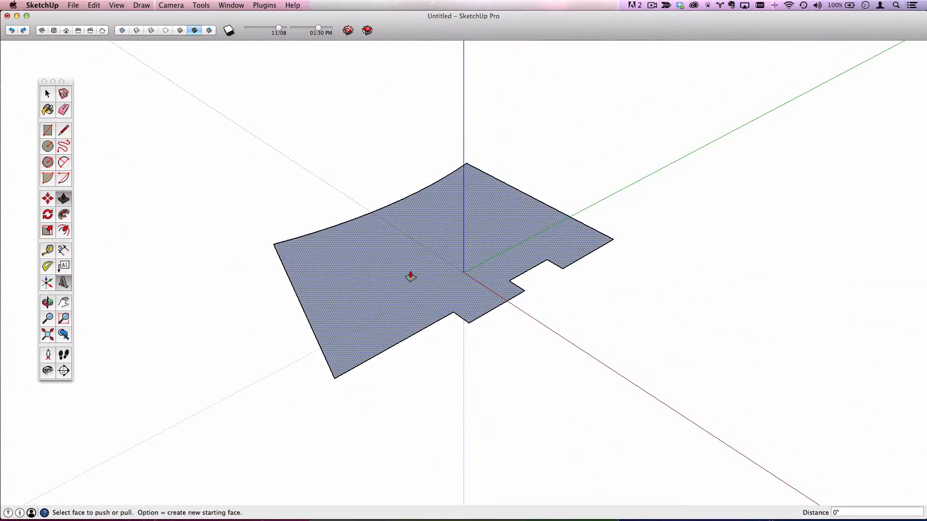
pyautogui.moveTo(410, 275); pyautogui.dragTo(449, 135)
# Offset the block's top face outline inward by about 1 3/16"
pyautogui.press('space')
pyautogui.click(453, 128)
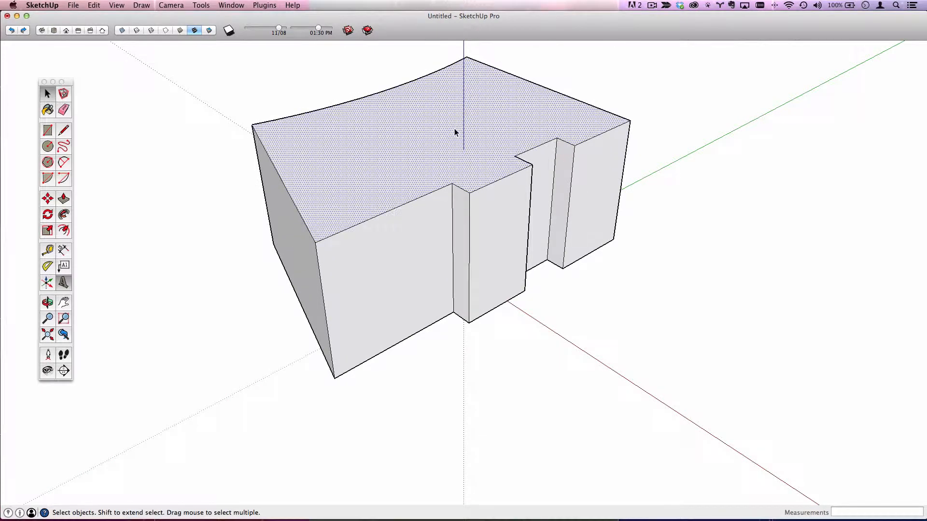
pyautogui.click(670, 273)
pyautogui.press('f')
pyautogui.click(588, 114)
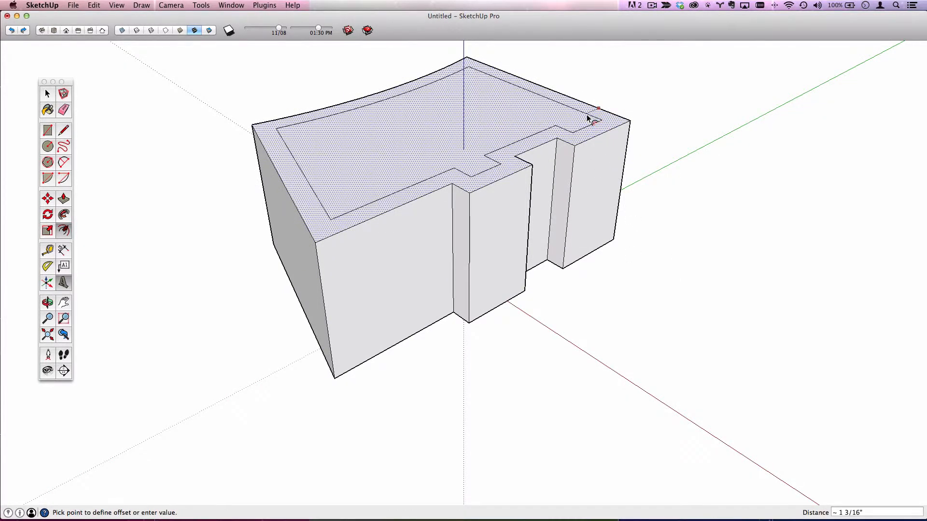
pyautogui.click(586, 115)
# Push the inner top face down 4 3/4" to hollow out the block into an open box
pyautogui.press('p')
pyautogui.moveTo(496, 93)
pyautogui.mouseDown()
pyautogui.moveTo(471, 86)
pyautogui.moveTo(429, 152)
pyautogui.moveTo(439, 157)
pyautogui.mouseUp()
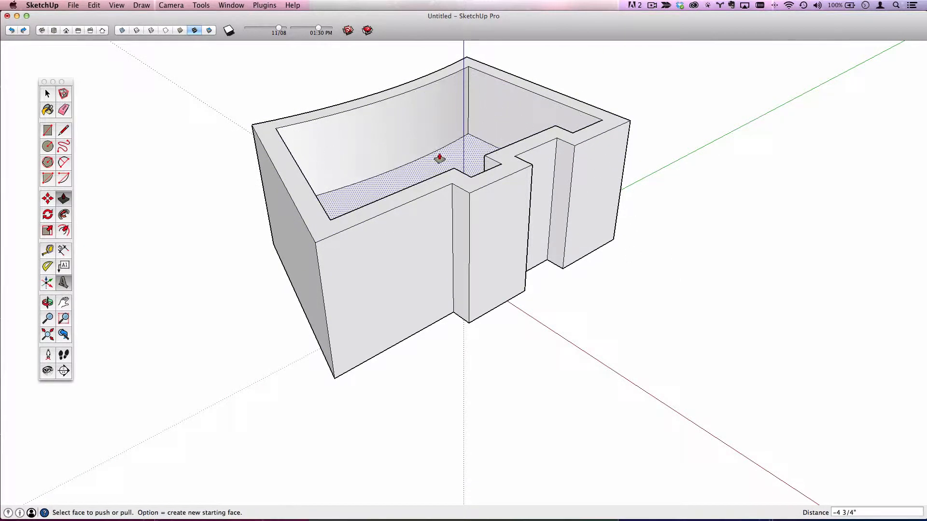
pyautogui.press('space')
# Draw an inward-bulging arc on the box's outer vertical corner edge, with a bulge of about 7/16"
pyautogui.scroll(3, 536, 135)
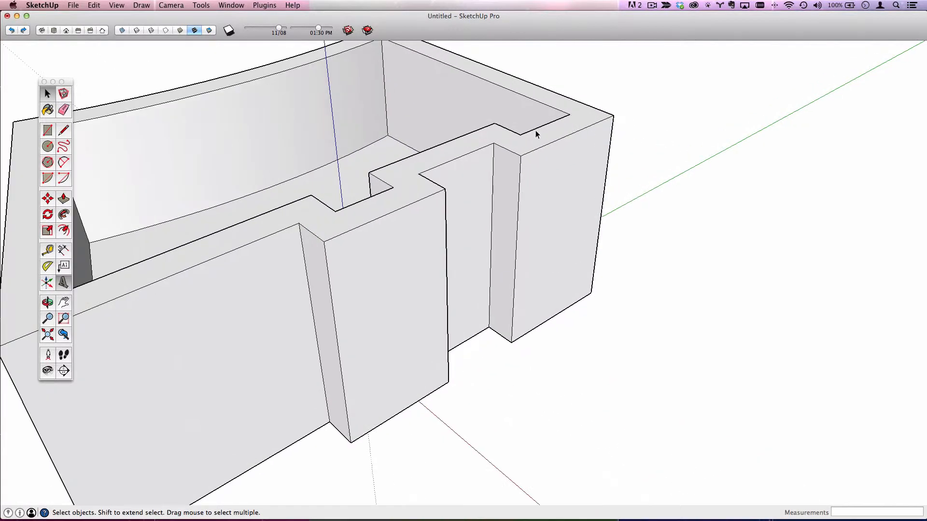
pyautogui.click(64, 163)
pyautogui.scroll(3, 622, 121)
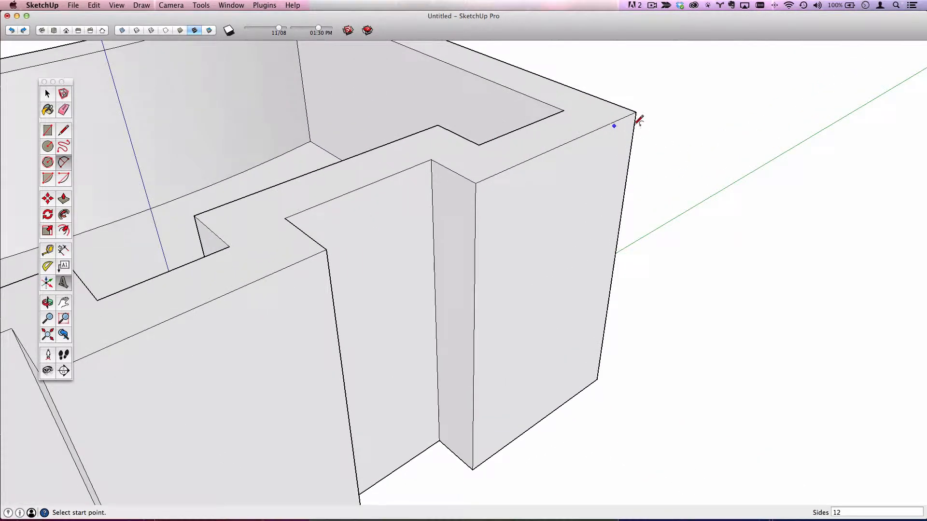
pyautogui.click(627, 172)
pyautogui.click(617, 253)
pyautogui.scroll(2, 613, 221)
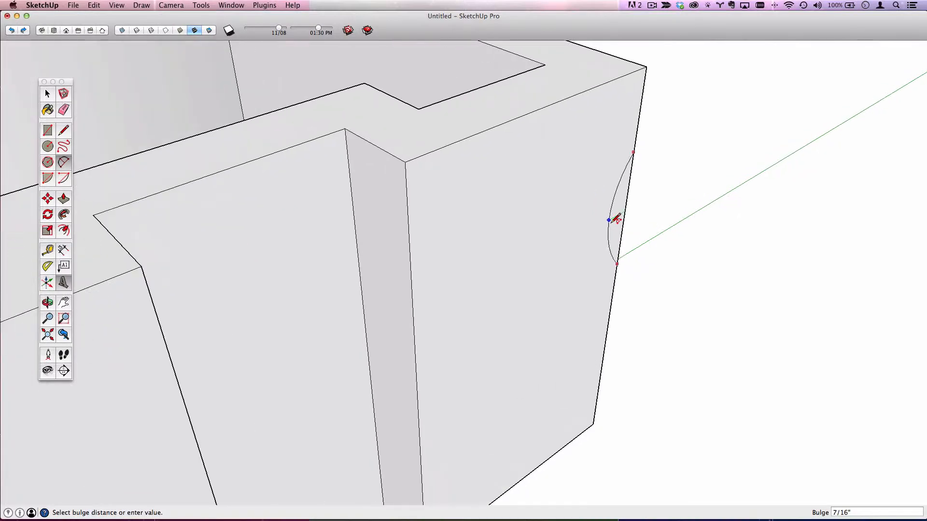
pyautogui.click(612, 221)
# Sweep the arc profile around the perimeter of the box's top face with Follow Me to cut a cove groove
pyautogui.press('space')
pyautogui.click(574, 69)
pyautogui.press('p')
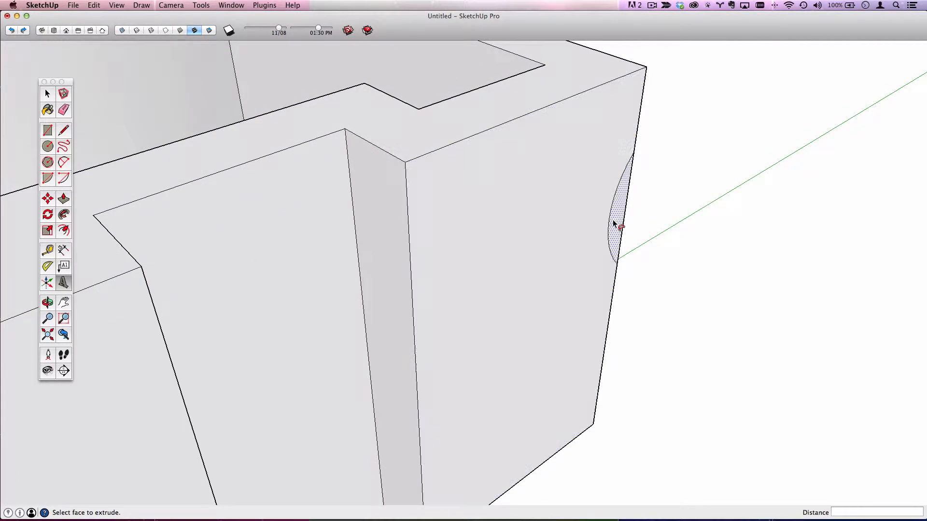
pyautogui.scroll(-8, 618, 212)
# Group the whole box and paste the copied solid top face in place over its opening
pyautogui.press('space')
pyautogui.moveTo(304, 110); pyautogui.dragTo(710, 403)
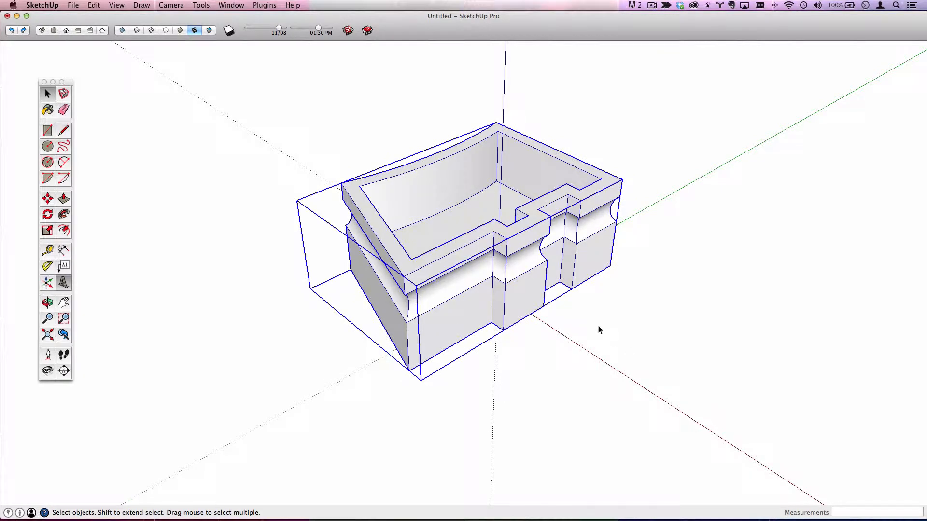
pyautogui.press('super+shift+v')
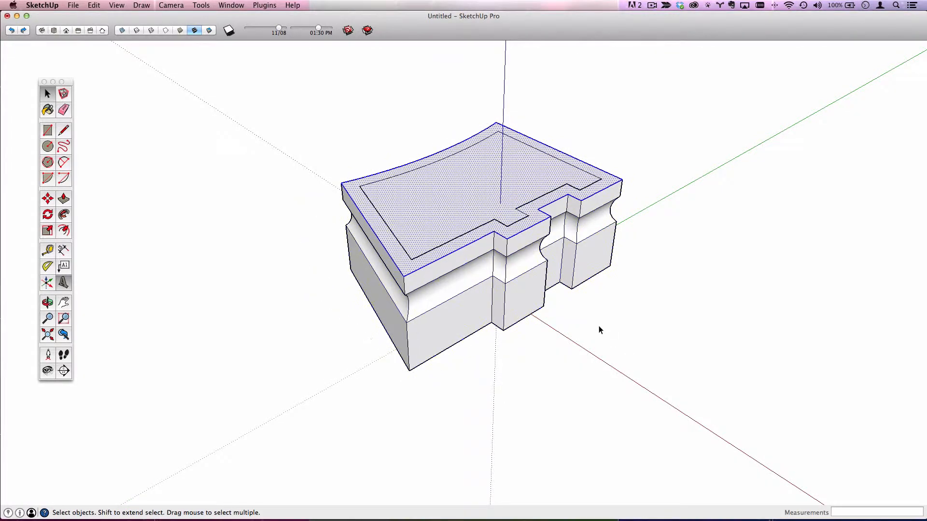
# Pull the pasted face up into a thin slab and group it as the box's lid
pyautogui.press('p')
pyautogui.click(542, 170)
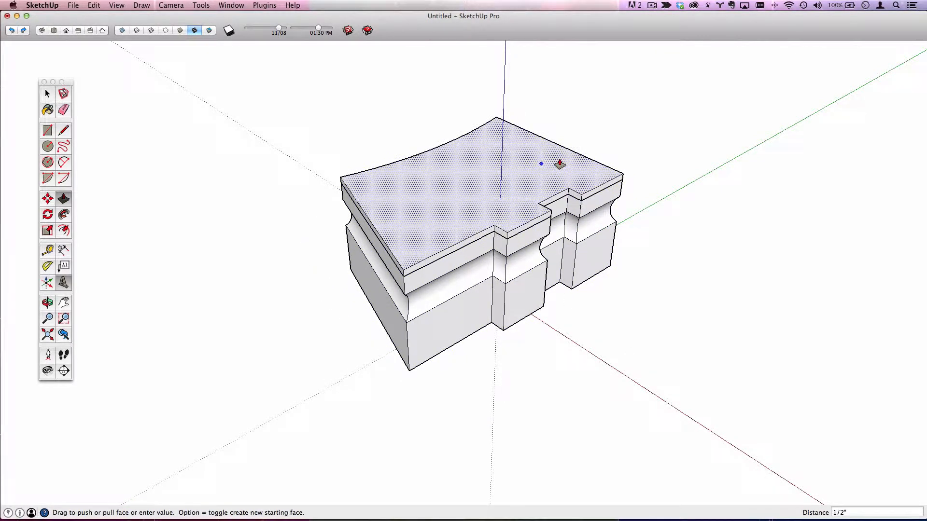
pyautogui.click(561, 154)
pyautogui.press('space')
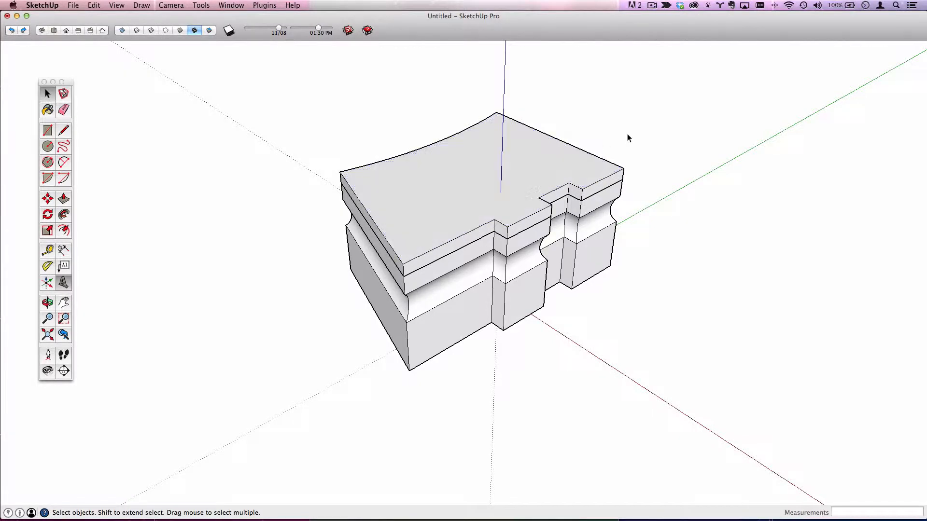
pyautogui.click(593, 164)
pyautogui.press('super+g')
# Inside the lid group, offset the top face outline inward and push the inner face down into a shallow recess
pyautogui.doubleClick(595, 163)
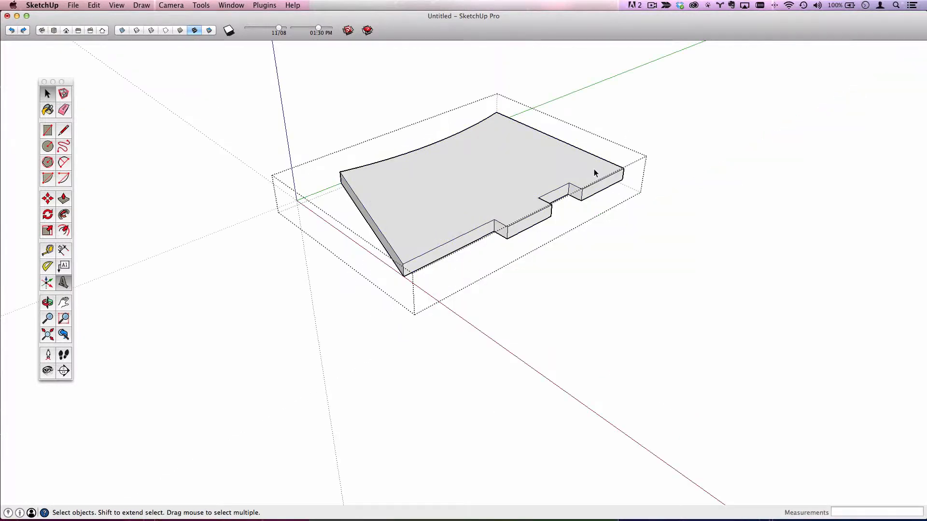
pyautogui.press('f')
pyautogui.click(591, 164)
pyautogui.click(595, 161)
pyautogui.press('space')
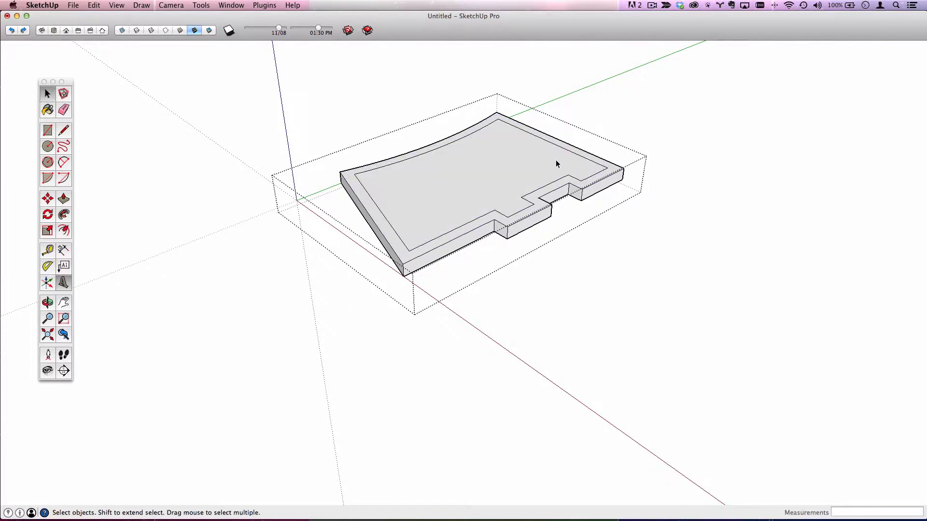
pyautogui.press('p')
pyautogui.click(537, 159)
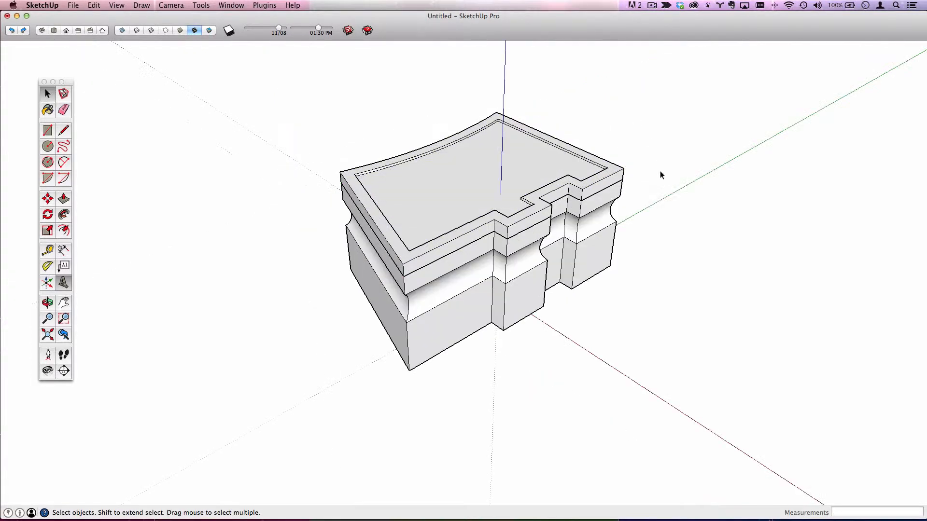
# Rotate the lid about its lower corner so that its far side tilts up off the box
pyautogui.moveTo(660, 171); pyautogui.dragTo(462, 261, button='middle')
pyautogui.press('space')
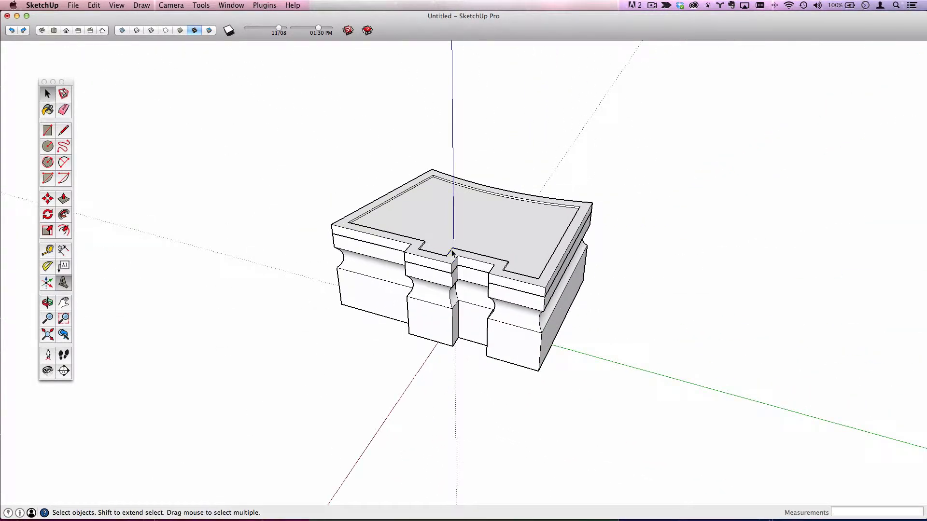
pyautogui.click(462, 259)
pyautogui.press('q')
pyautogui.scroll(3, 541, 297)
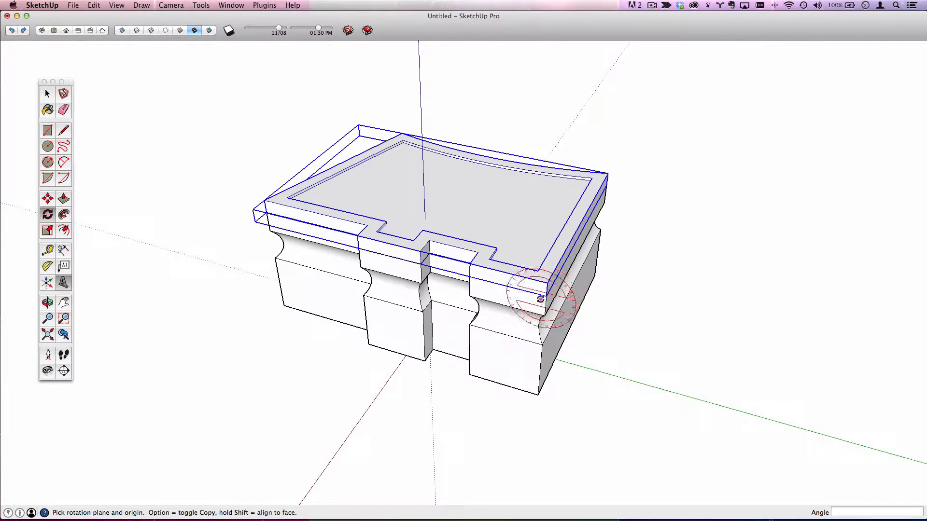
pyautogui.moveTo(545, 296); pyautogui.dragTo(627, 174)
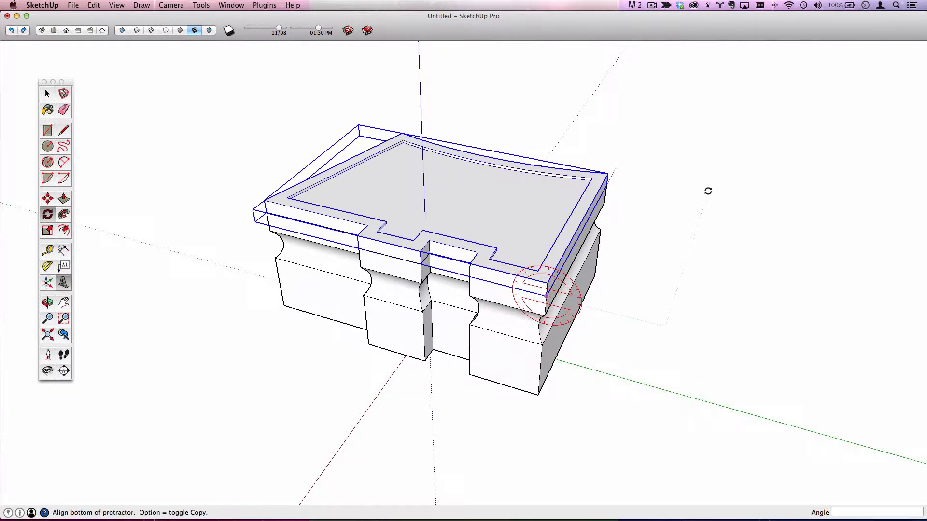
pyautogui.click(708, 191)
pyautogui.click(703, 367)
# Move the tilted lid up along the blue axis by about 1 15/16" so it floats above the box
pyautogui.press('m')
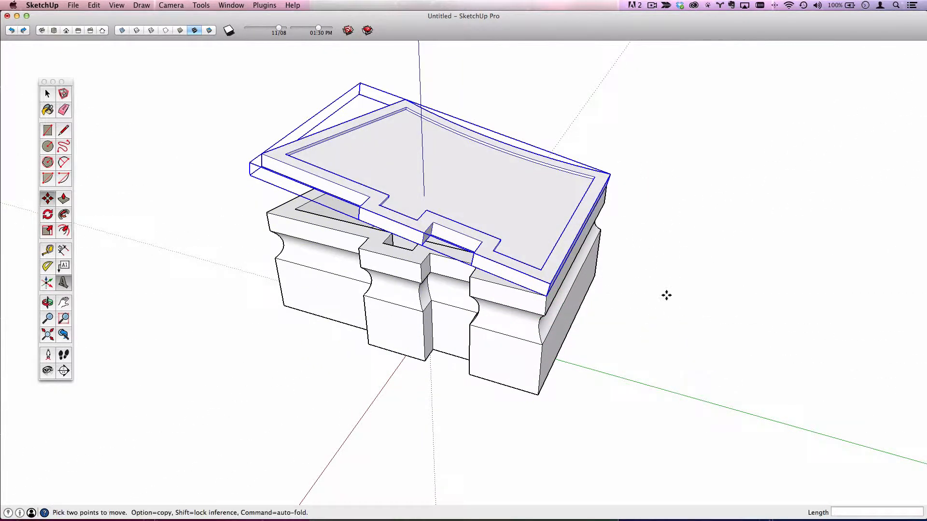
pyautogui.click(666, 294)
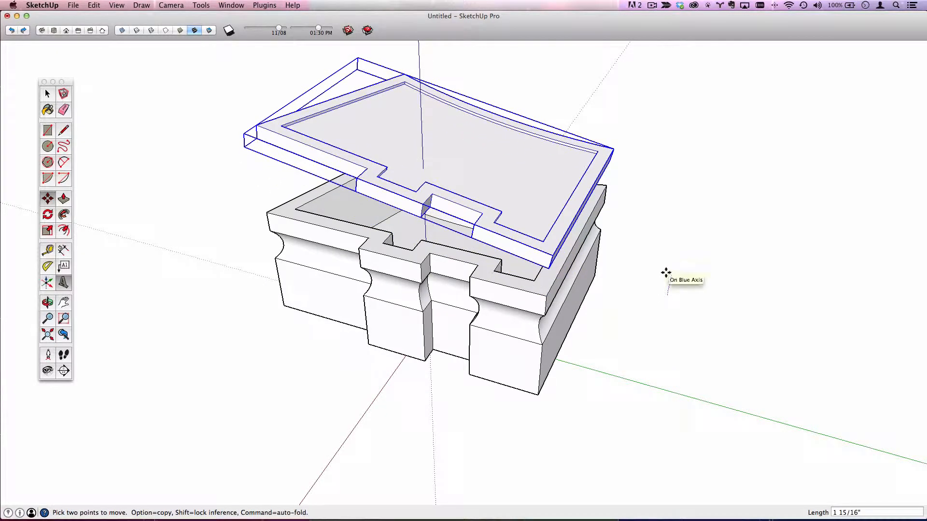
pyautogui.moveTo(654, 272); pyautogui.dragTo(628, 238, button='middle')
pyautogui.press('space')
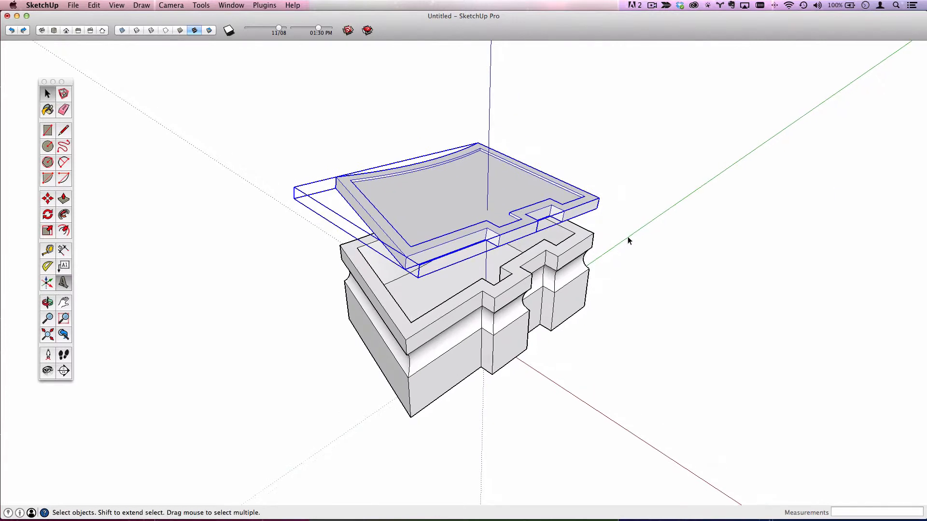
pyautogui.click(629, 239)
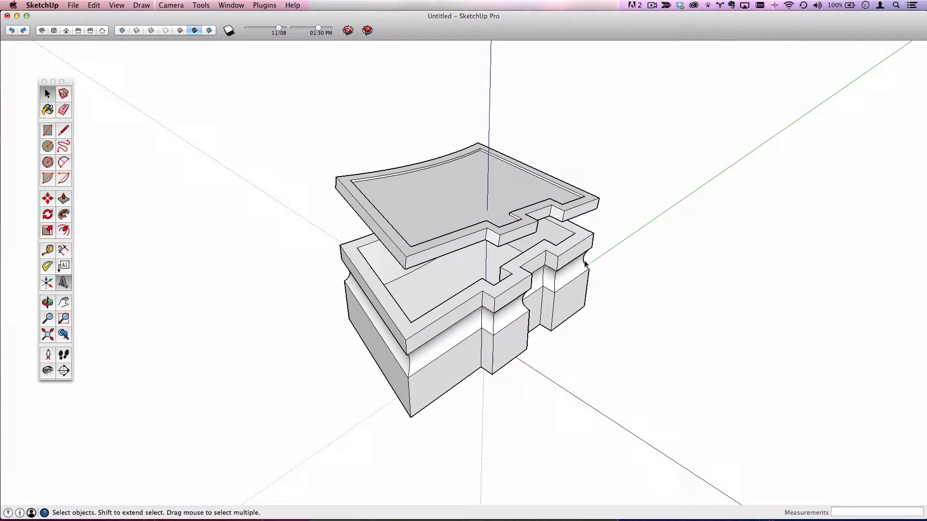
pyautogui.moveTo(482, 296); pyautogui.dragTo(530, 304, button='middle')
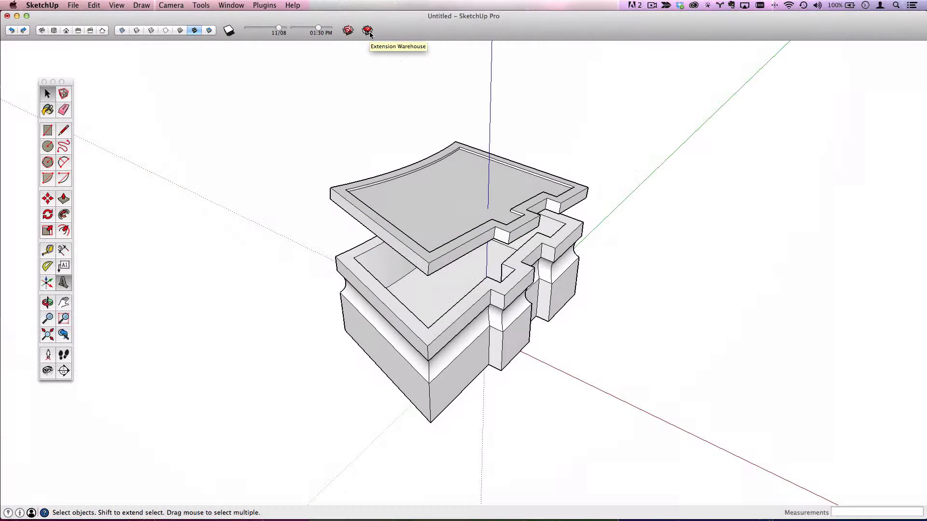
# Open the Extension Warehouse and search it for "render"
pyautogui.click(369, 31)
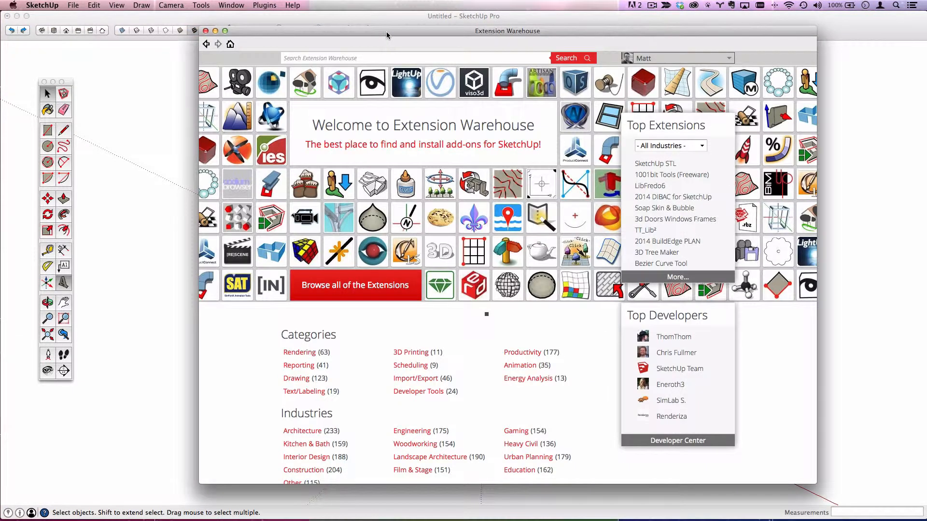
pyautogui.moveTo(386, 31)
pyautogui.mouseDown()
pyautogui.moveTo(399, 46)
pyautogui.moveTo(393, 27)
pyautogui.mouseUp()
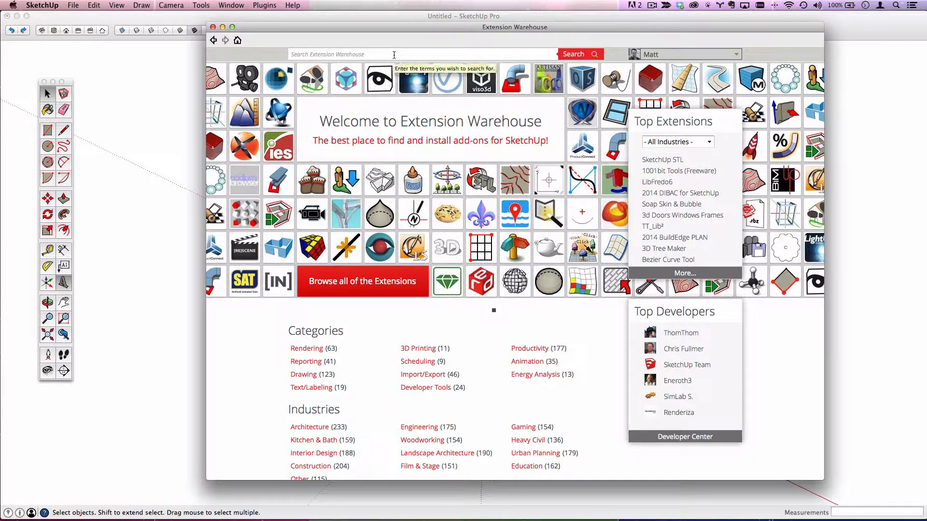
pyautogui.write('render')
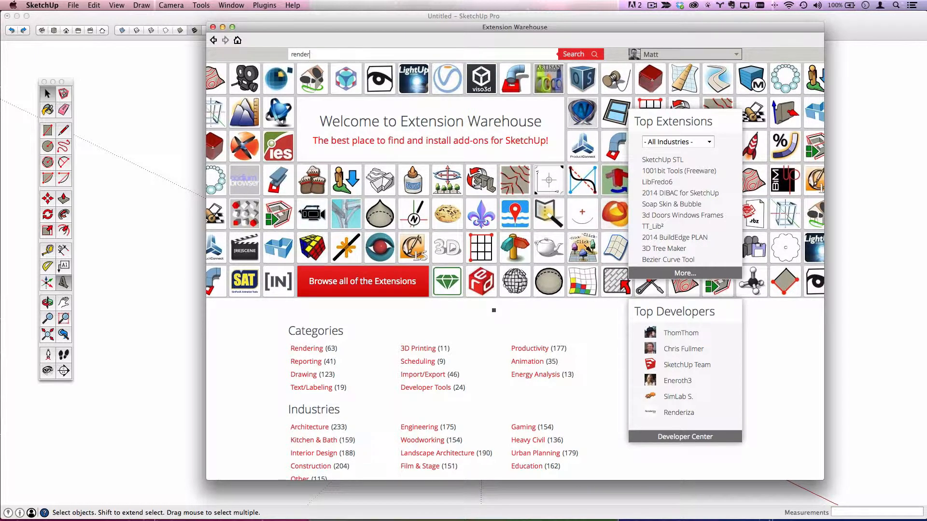
pyautogui.click(581, 56)
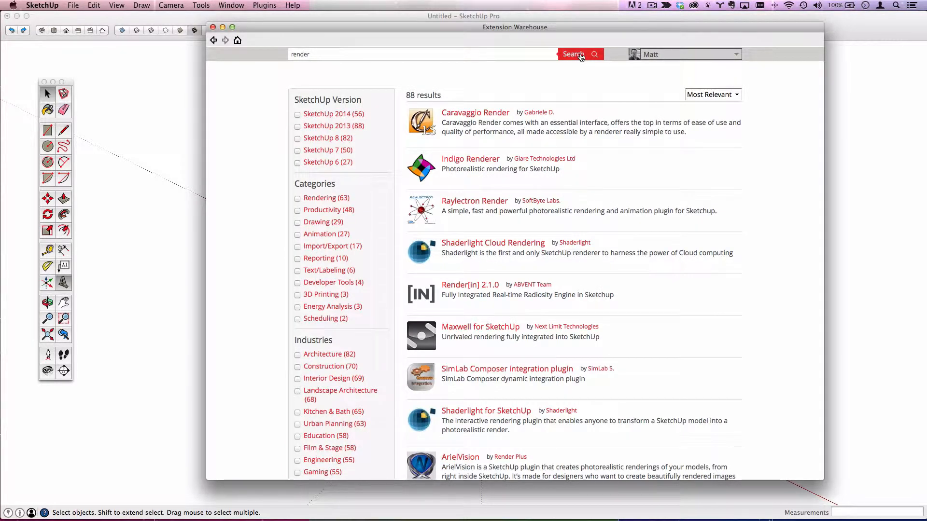
# Search the Extension Warehouse for "animation" and close its window after viewing the extensions
pyautogui.doubleClick(291, 55)
pyautogui.write('aaimation')
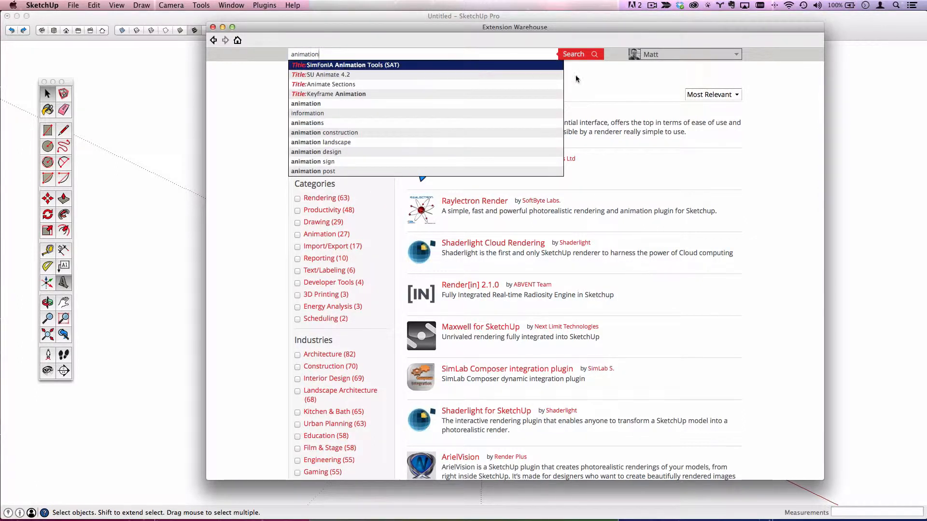
pyautogui.click(584, 54)
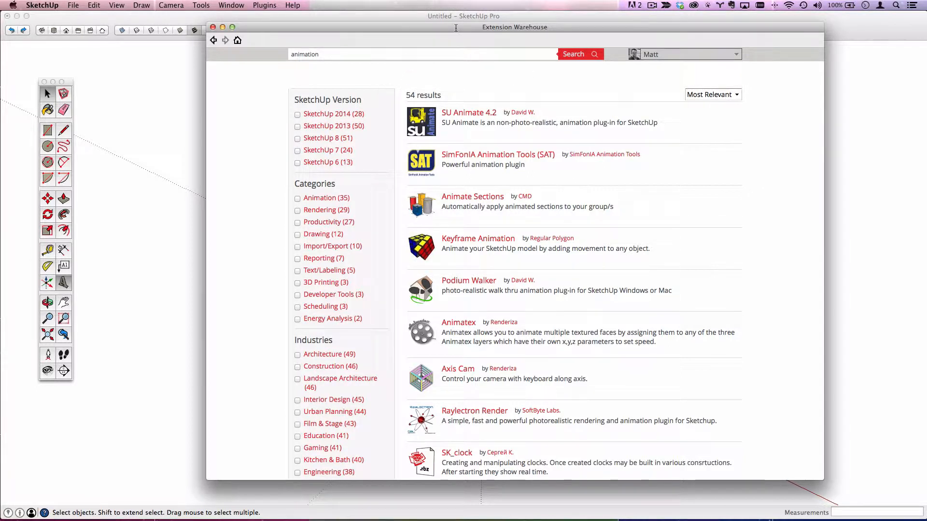
pyautogui.moveTo(455, 27); pyautogui.dragTo(446, 37)
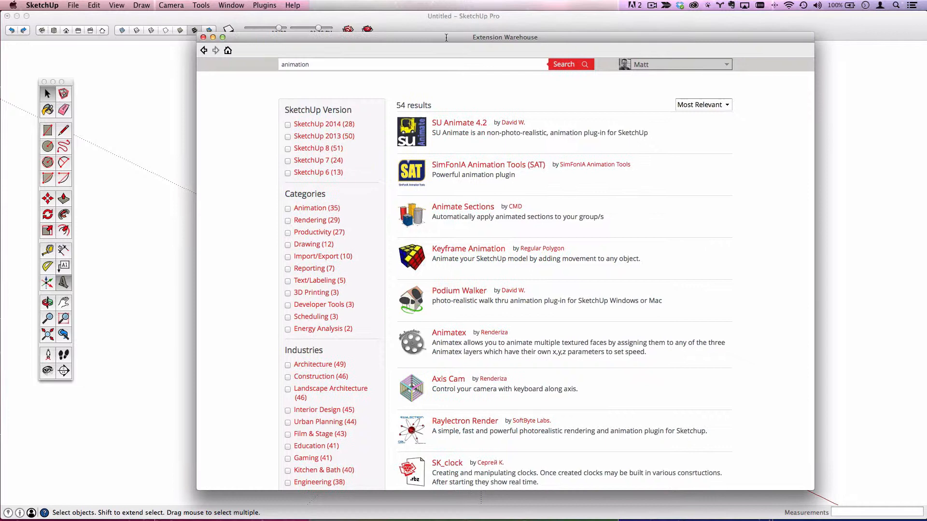
pyautogui.click(203, 37)
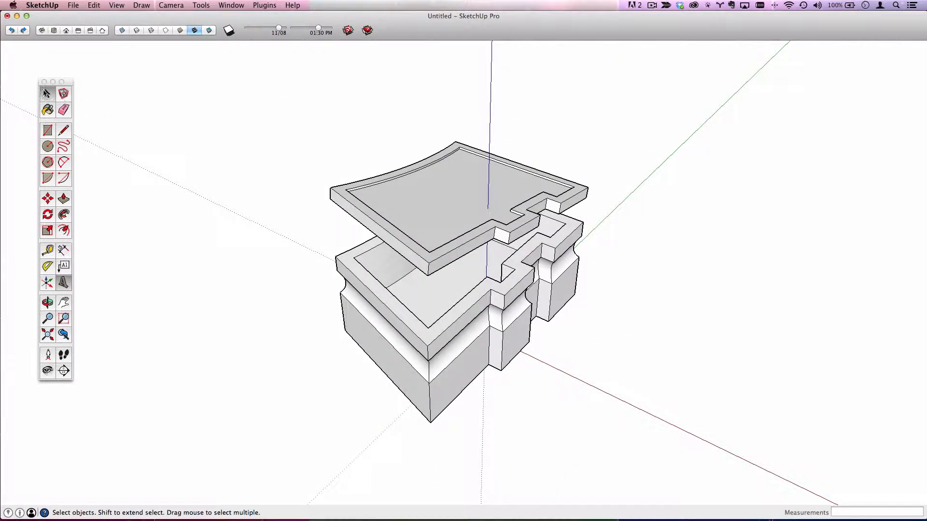
# Open the 3D model export, view the available file formats and leave without exporting
pyautogui.click(72, 6)
pyautogui.moveTo(144, 153)
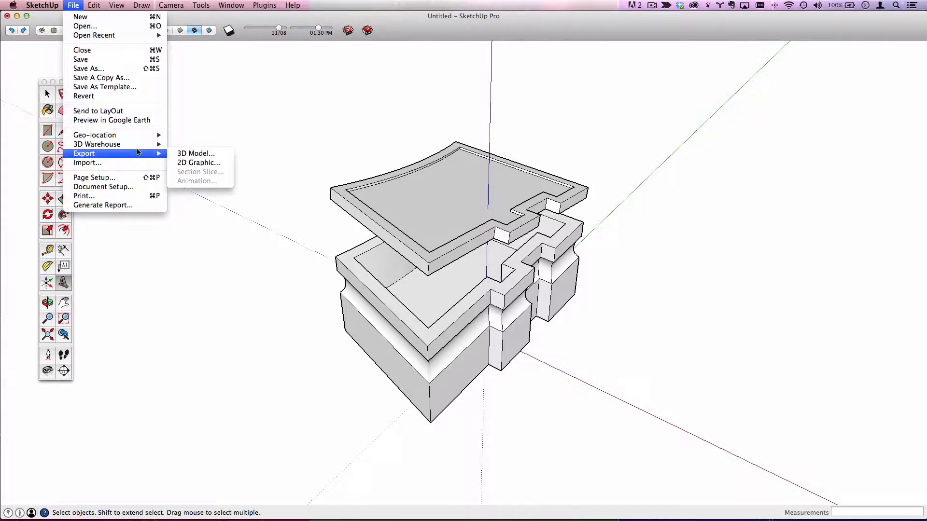
pyautogui.click(201, 155)
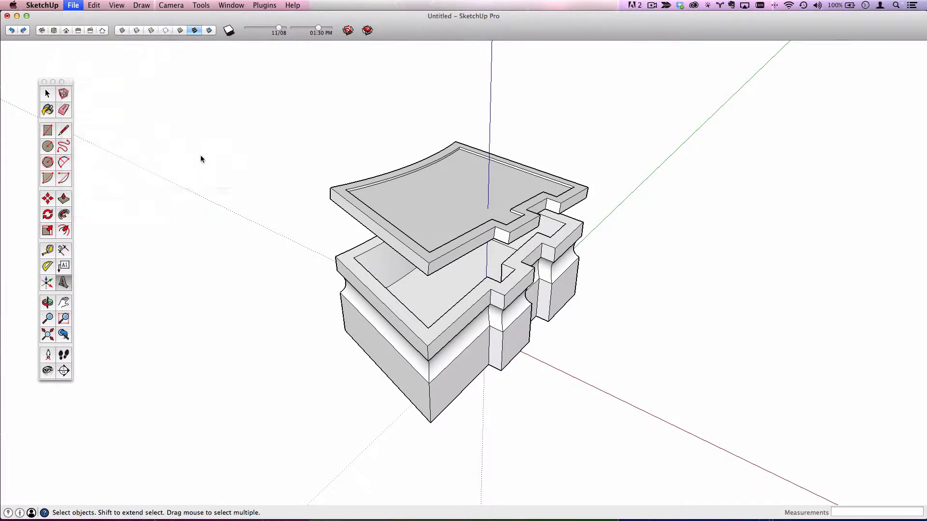
pyautogui.click(420, 305)
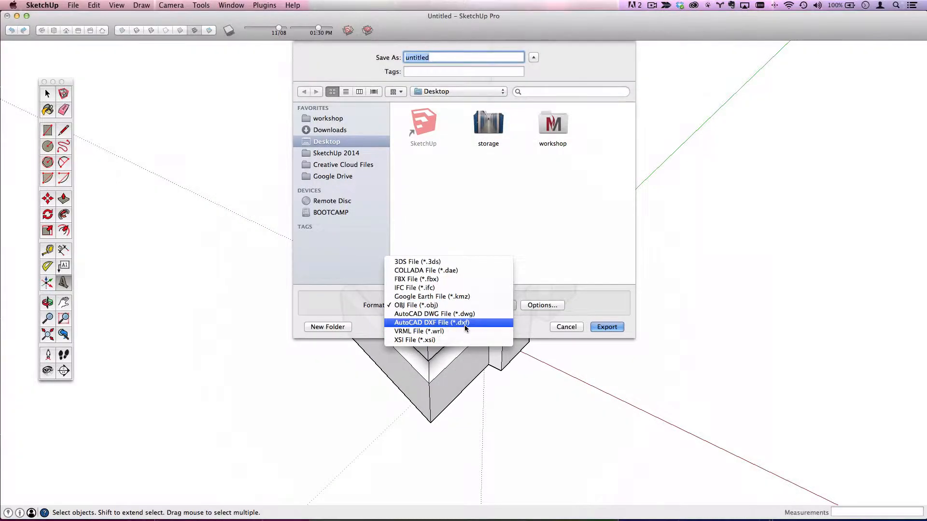
pyautogui.click(601, 299)
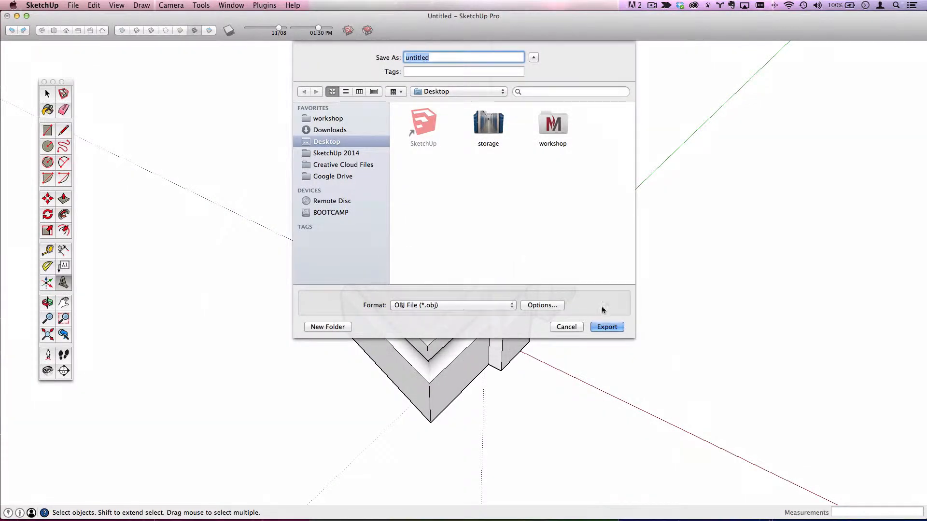
pyautogui.click(568, 327)
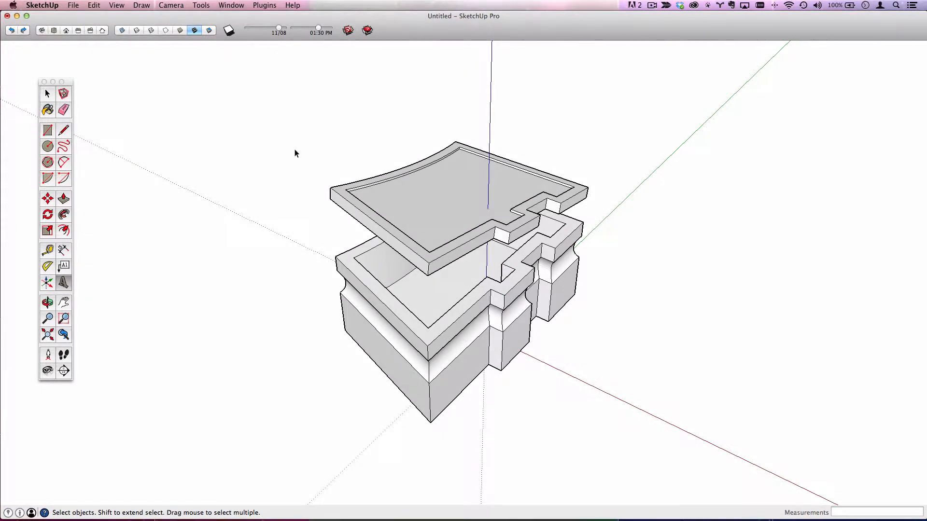
# Delete the whole box together with its lid and switch to the top view
pyautogui.moveTo(282, 109); pyautogui.dragTo(676, 440)
pyautogui.press('Delete')
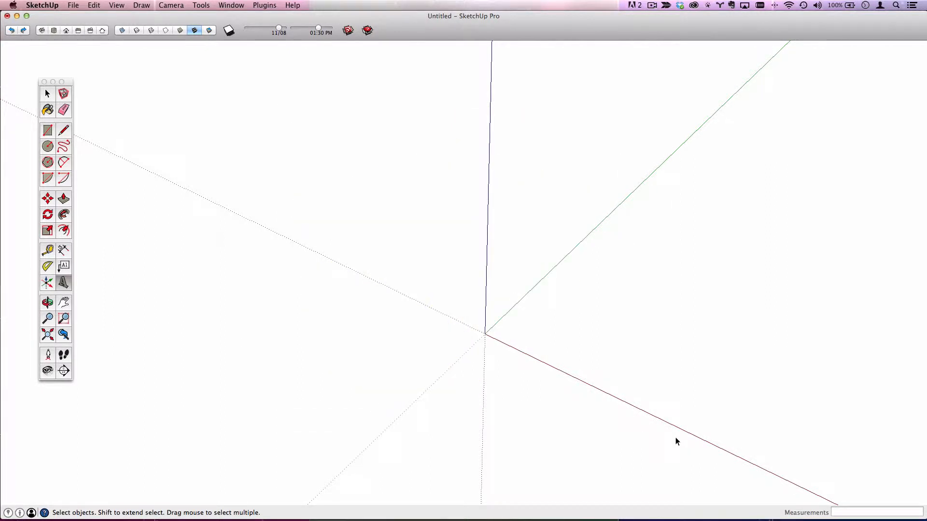
pyautogui.click(53, 31)
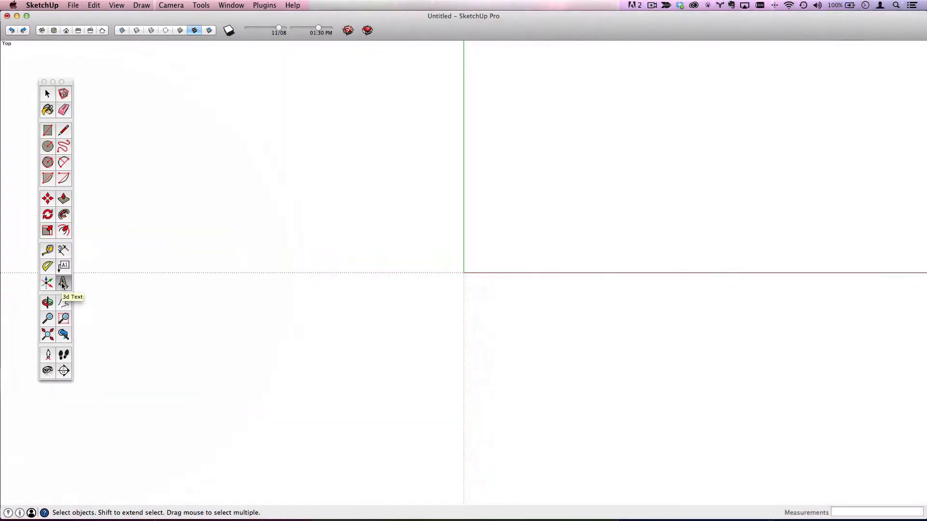
# Start a 3D text reading "zopze" and set its font height to 8'
pyautogui.click(64, 283)
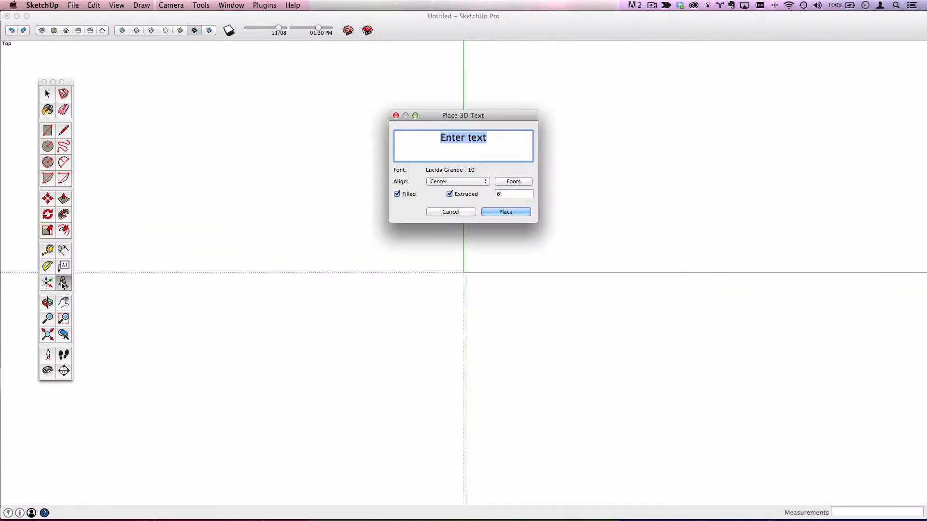
pyautogui.moveTo(451, 119); pyautogui.dragTo(549, 84)
pyautogui.write('z')
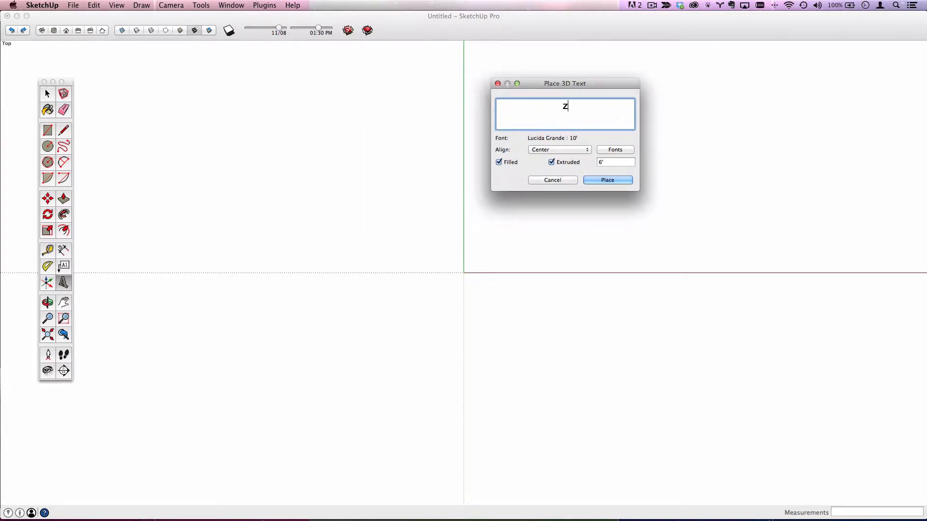
pyautogui.write('opze')
pyautogui.click(616, 150)
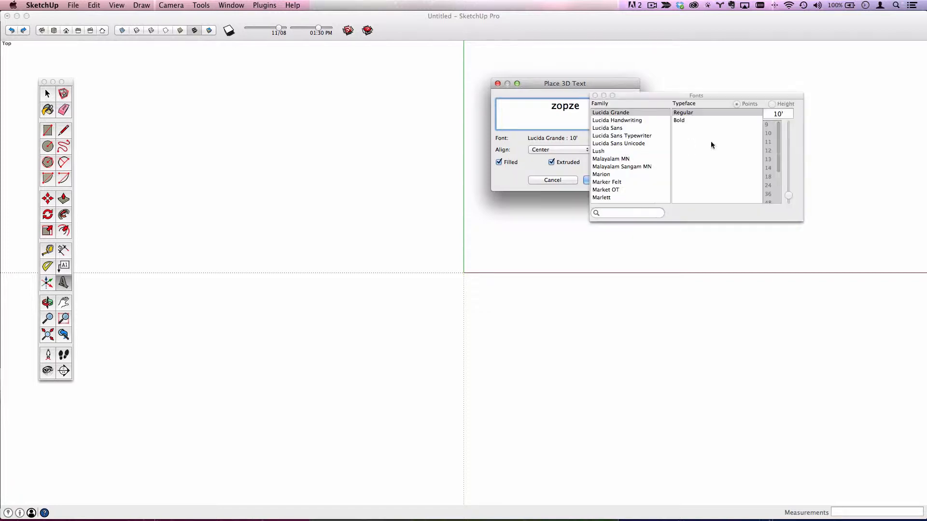
pyautogui.click(789, 113)
pyautogui.write("8'")
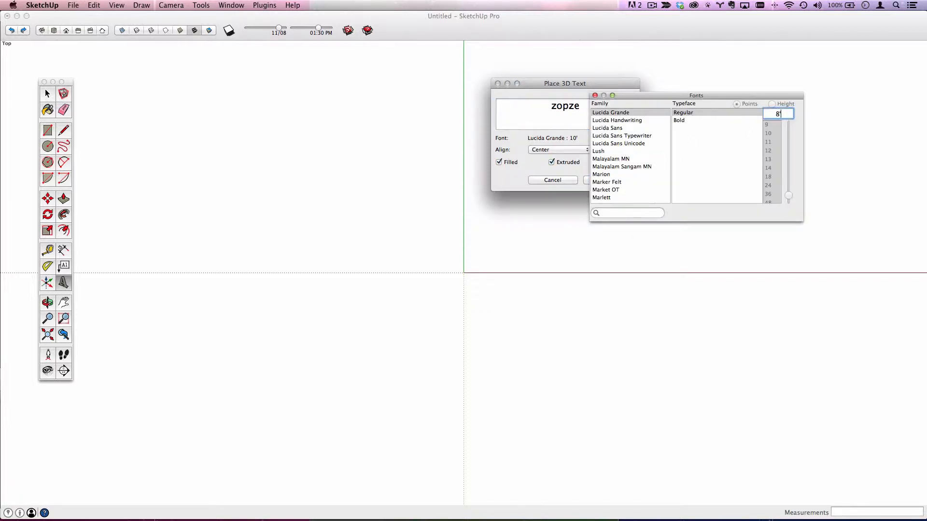
pyautogui.click(594, 95)
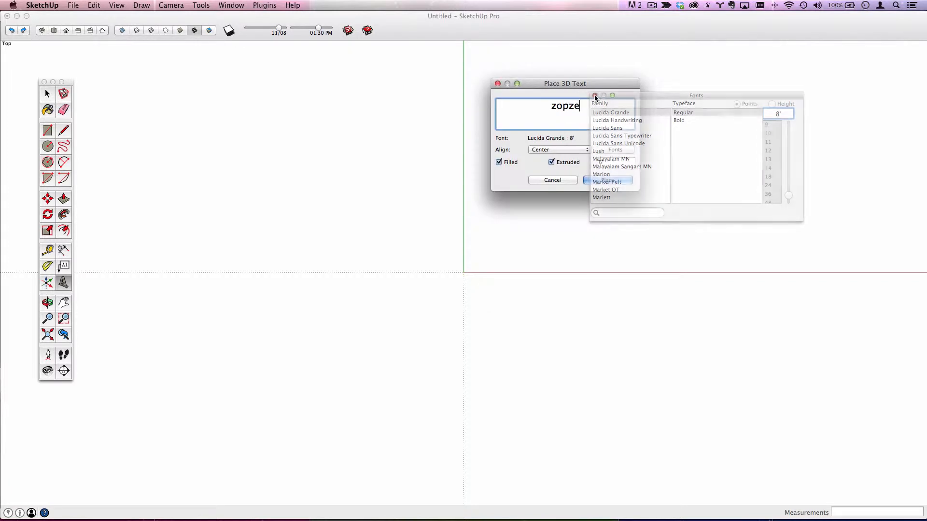
# Set the text's extrusion to 5 and place the 3D text at the origin
pyautogui.moveTo(607, 162); pyautogui.dragTo(583, 164)
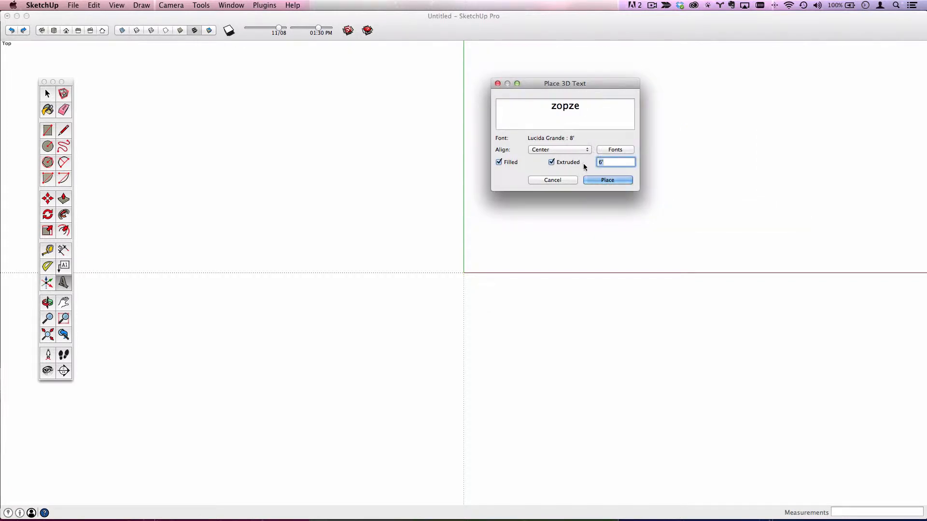
pyautogui.write('5')
pyautogui.click(613, 180)
pyautogui.click(464, 272)
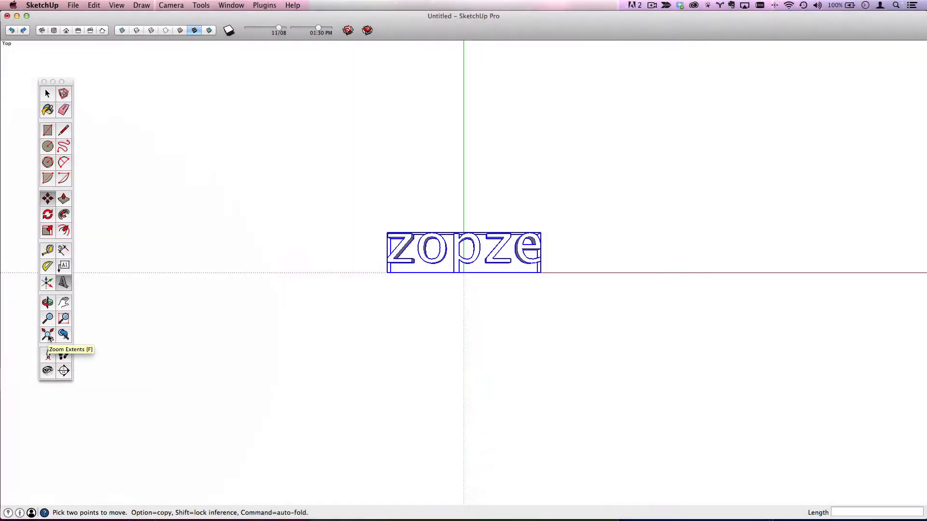
# Explode the "zopze" text component into separate letter geometry
pyautogui.click(47, 334)
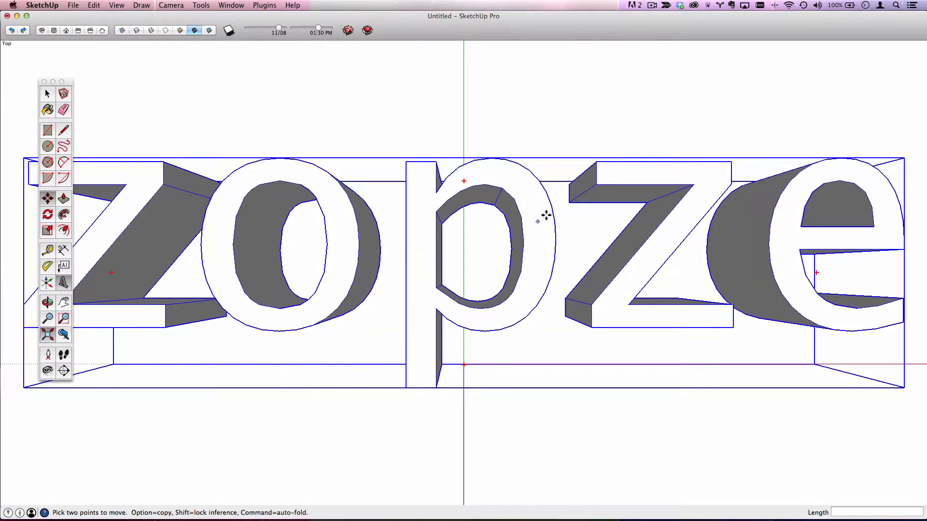
pyautogui.moveTo(493, 256); pyautogui.dragTo(526, 204, button='middle')
pyautogui.scroll(3, 516, 218)
pyautogui.moveTo(464, 283); pyautogui.dragTo(451, 251, button='middle')
pyautogui.press('m')
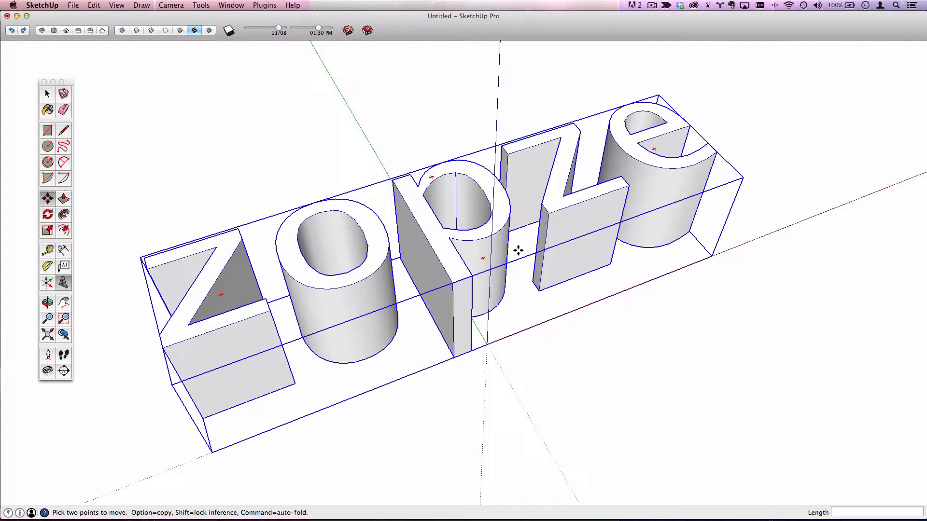
pyautogui.click(54, 98)
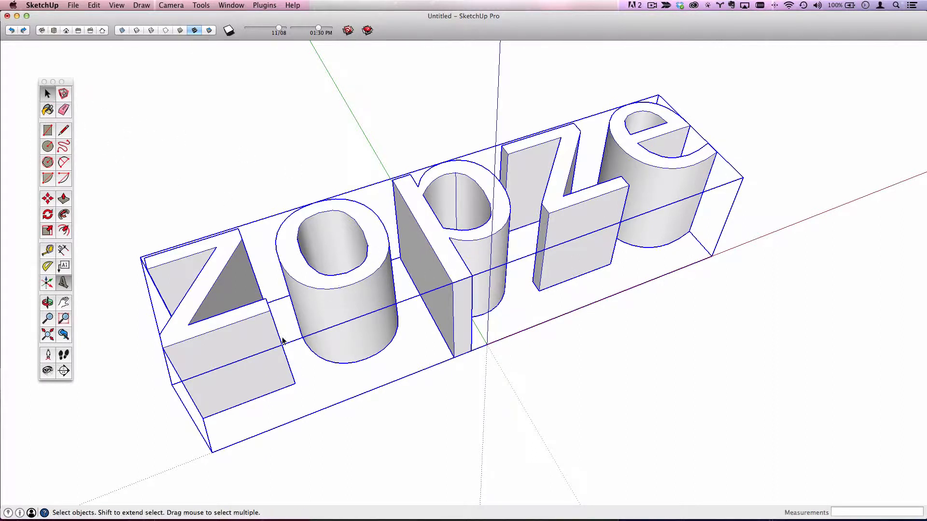
pyautogui.rightClick(489, 180)
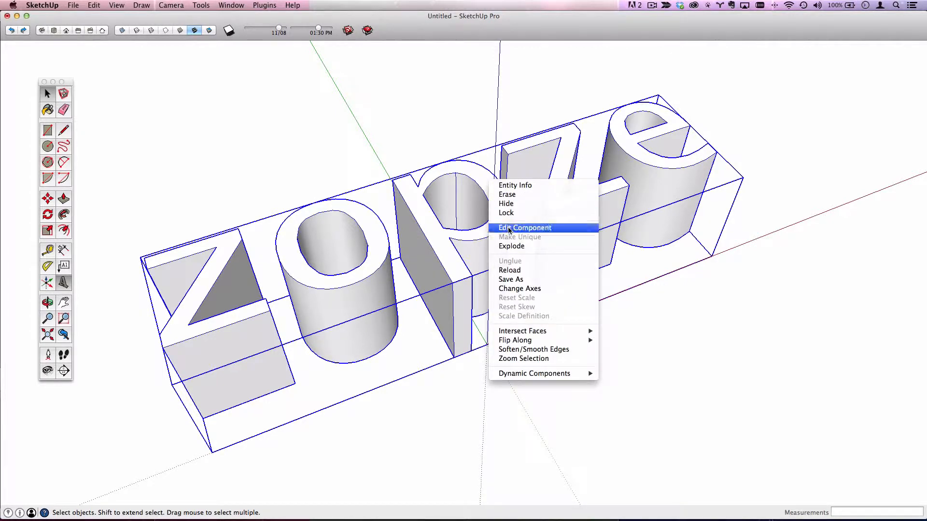
pyautogui.click(511, 246)
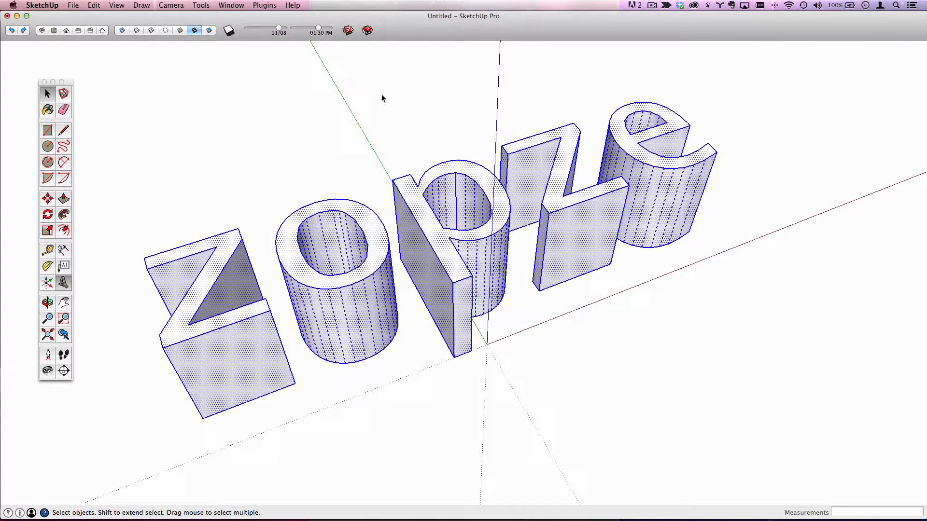
# Clear the selection and reverse the top face of the second letter z
pyautogui.click(423, 97)
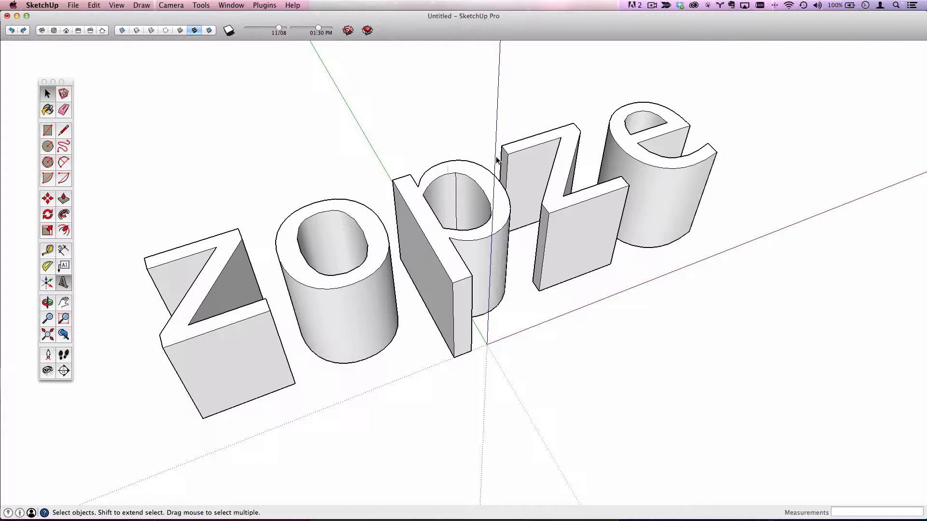
pyautogui.rightClick(563, 135)
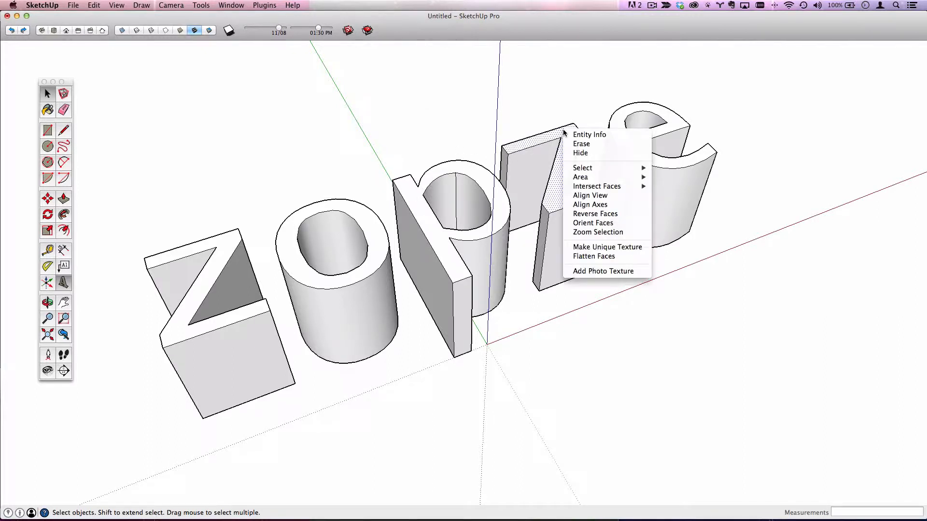
pyautogui.click(605, 215)
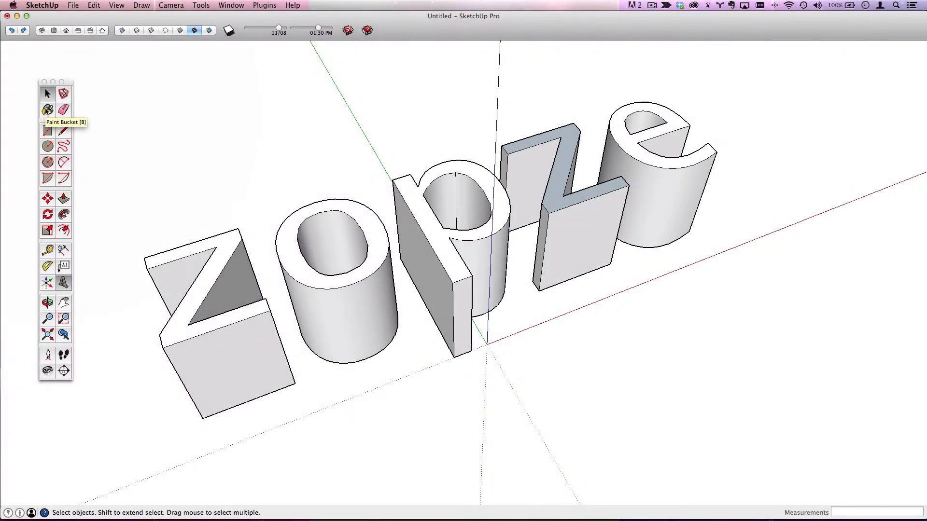
# Paint the reversed top face of the second z with the Cayenne crayon colour
pyautogui.click(48, 110)
pyautogui.click(231, 5)
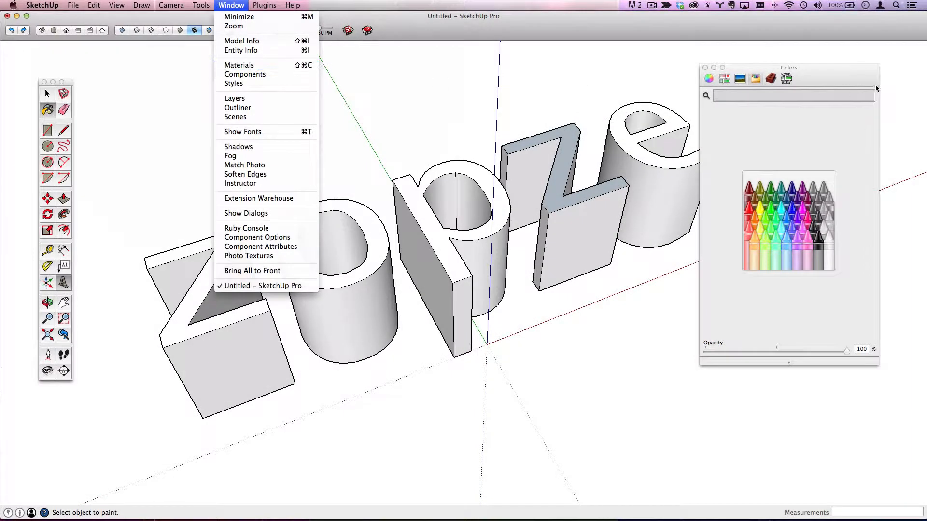
pyautogui.click(838, 71)
pyautogui.moveTo(838, 70); pyautogui.dragTo(869, 60)
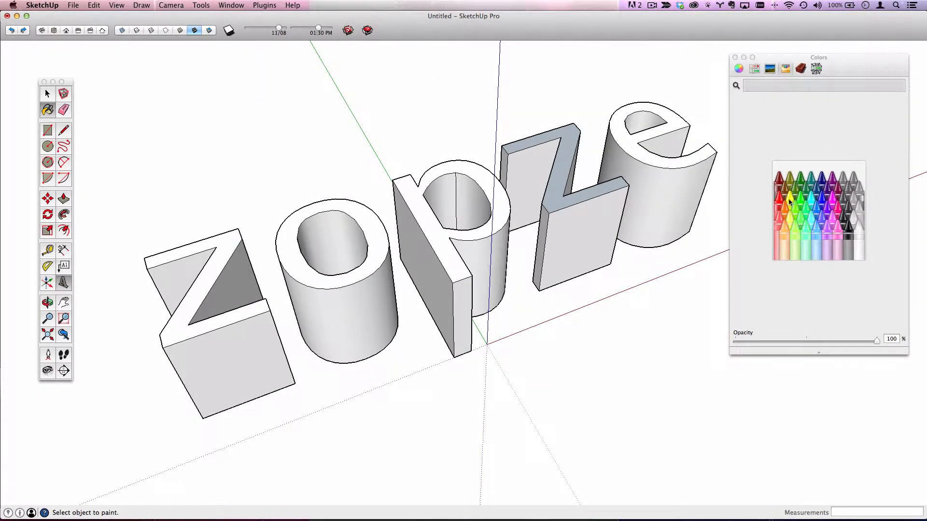
pyautogui.click(783, 178)
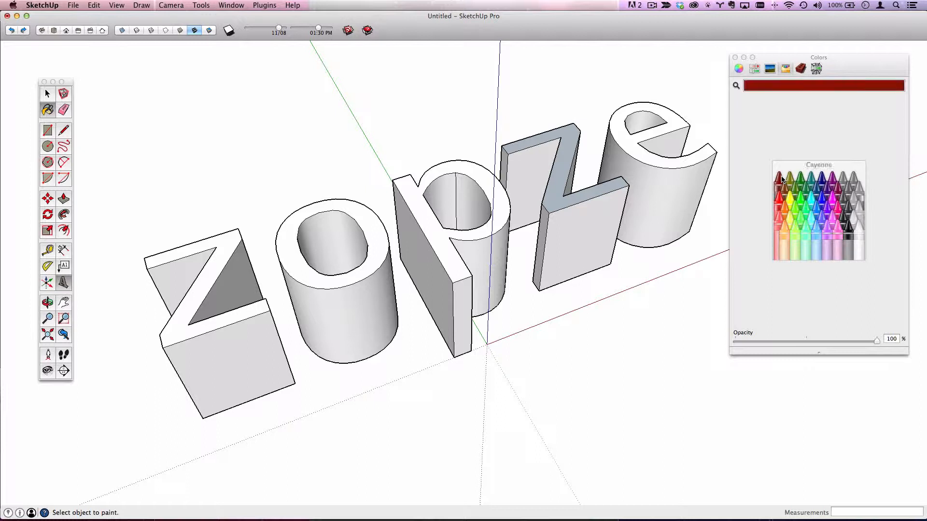
pyautogui.click(601, 185)
# Paint the front, inner and rear visible side faces of the first z in Cayenne
pyautogui.click(241, 333)
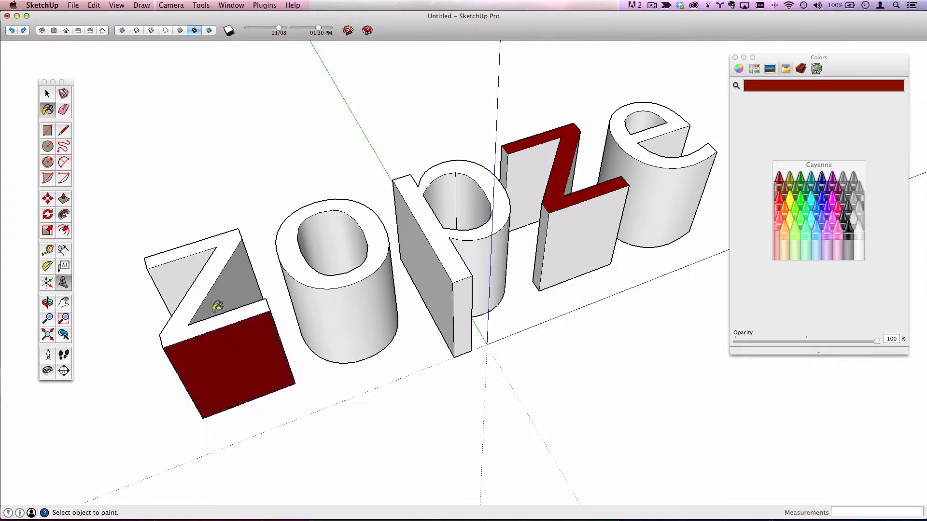
pyautogui.click(221, 281)
pyautogui.click(189, 265)
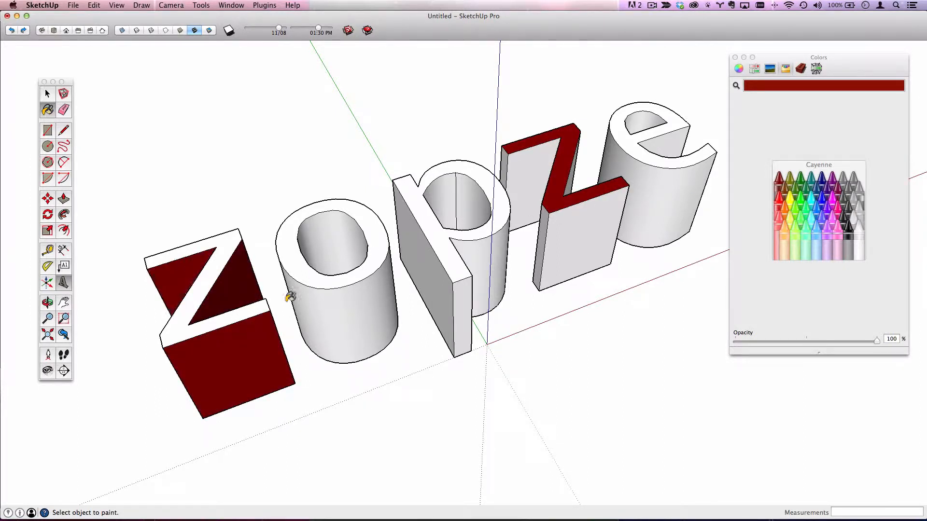
# Paint the two front-facing side faces of the second z in Cantaloupe
pyautogui.click(784, 234)
pyautogui.click(560, 218)
pyautogui.click(528, 170)
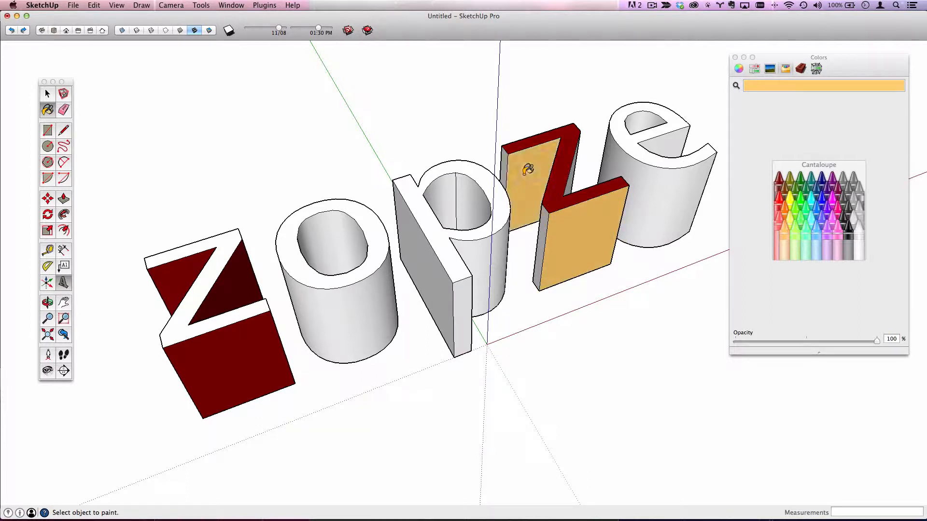
# Paint the outer curved wall of the letter e in Blueberry at 77% opacity
pyautogui.click(821, 198)
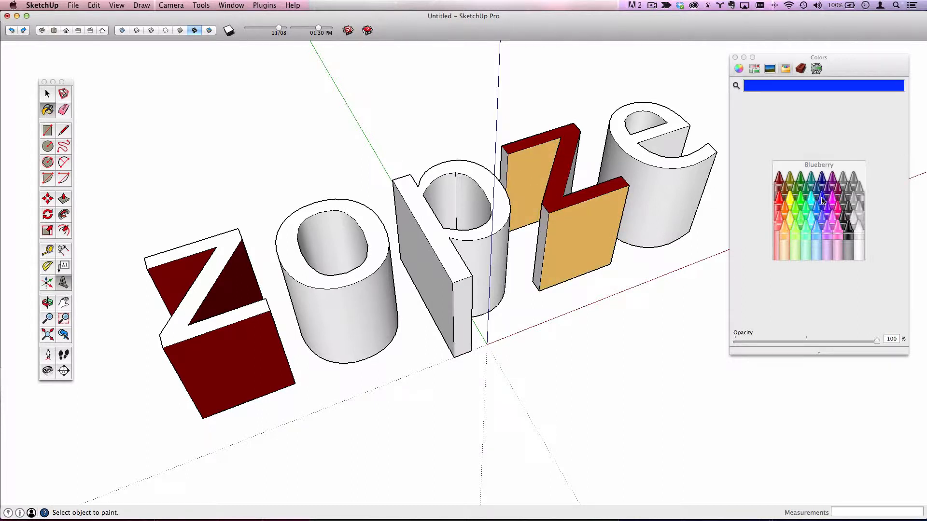
pyautogui.click(844, 342)
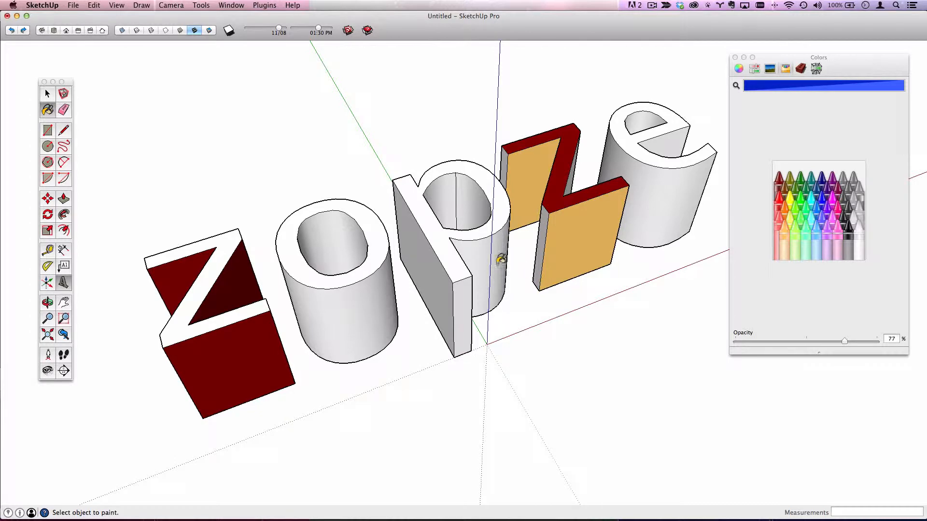
pyautogui.click(671, 196)
# Paint the outer and inner walls of the letter o with the first red brick texture from Brick and Cladding
pyautogui.press('o')
pyautogui.moveTo(673, 198)
pyautogui.mouseDown()
pyautogui.moveTo(615, 123)
pyautogui.moveTo(710, 223)
pyautogui.mouseUp()
pyautogui.press('b')
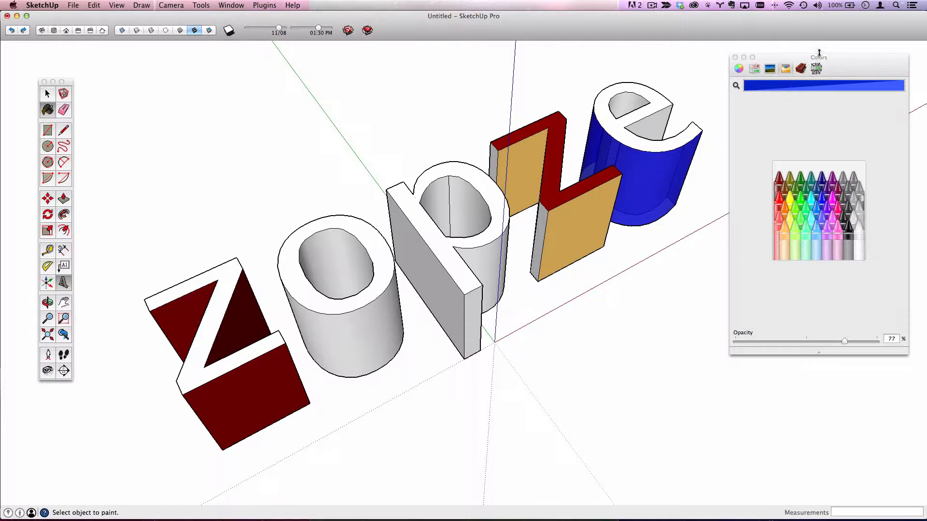
pyautogui.click(800, 69)
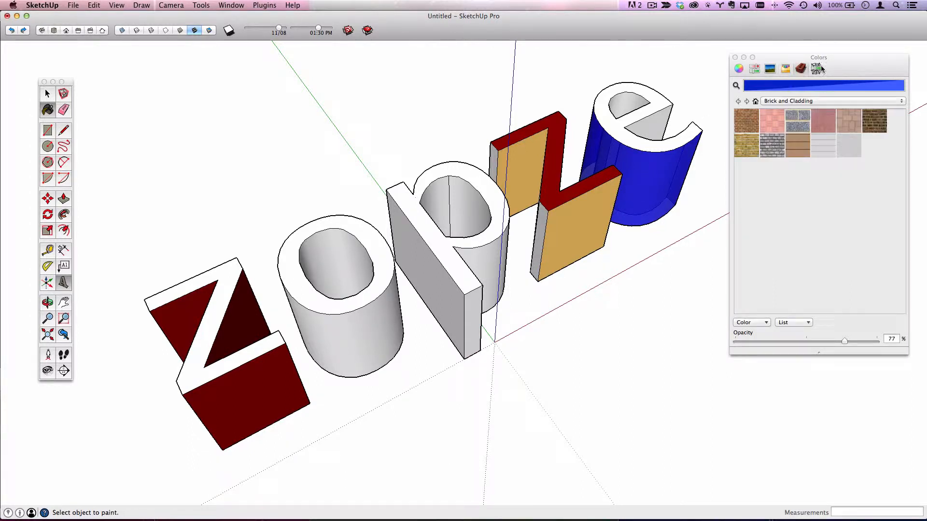
pyautogui.click(778, 100)
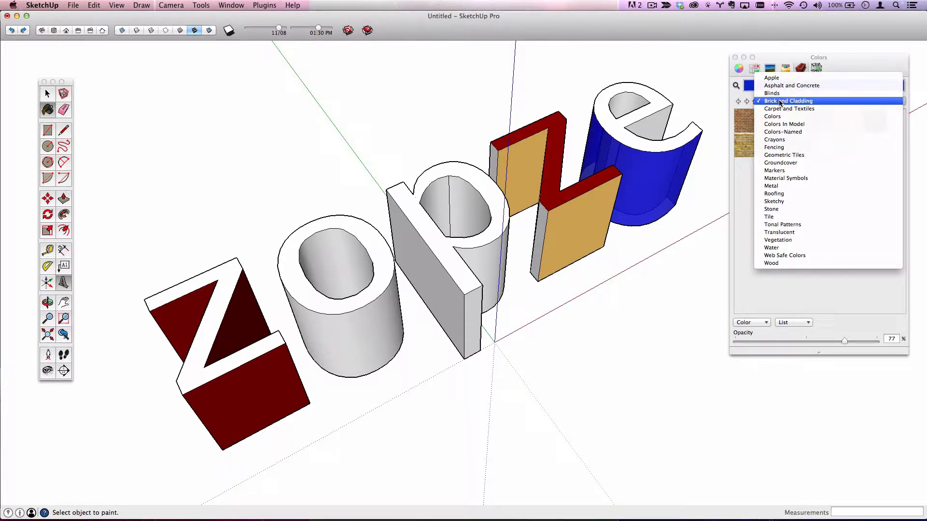
pyautogui.click(780, 102)
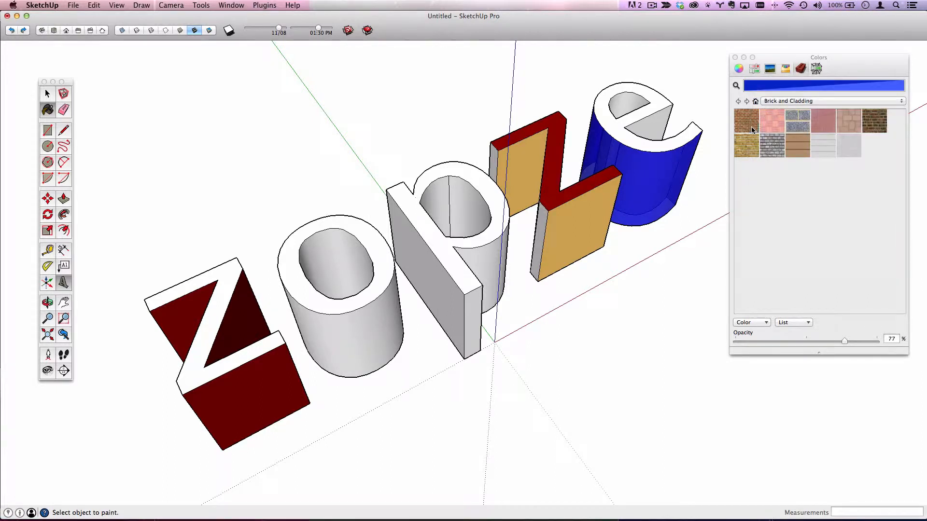
pyautogui.click(751, 127)
pyautogui.click(381, 316)
pyautogui.click(352, 263)
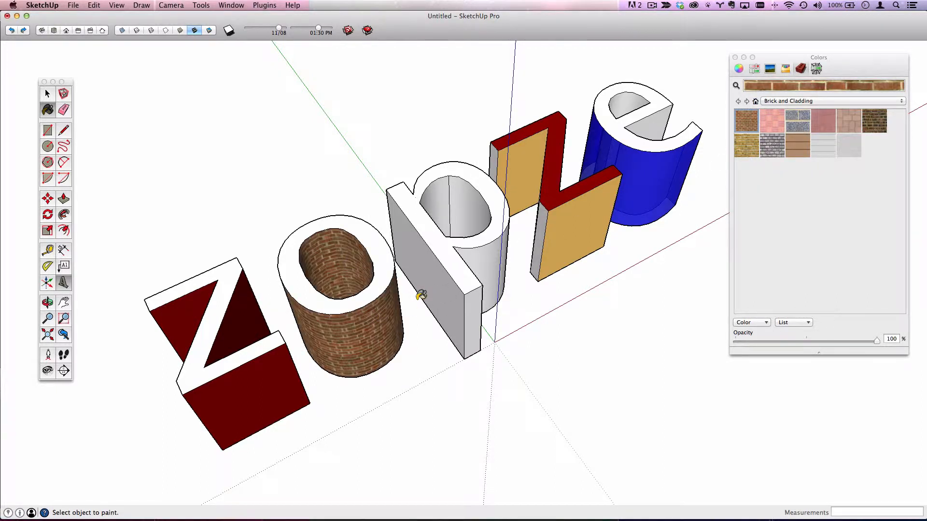
# Close the Colors window and switch from painting to the Select tool
pyautogui.moveTo(421, 295)
pyautogui.mouseDown(button='middle')
pyautogui.moveTo(386, 296)
pyautogui.moveTo(399, 321)
pyautogui.mouseUp(button='middle')
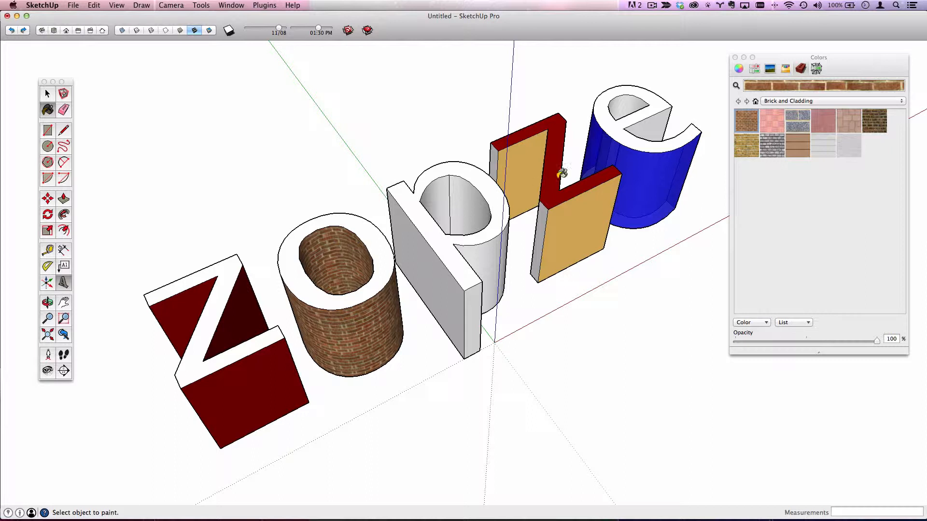
pyautogui.click(735, 57)
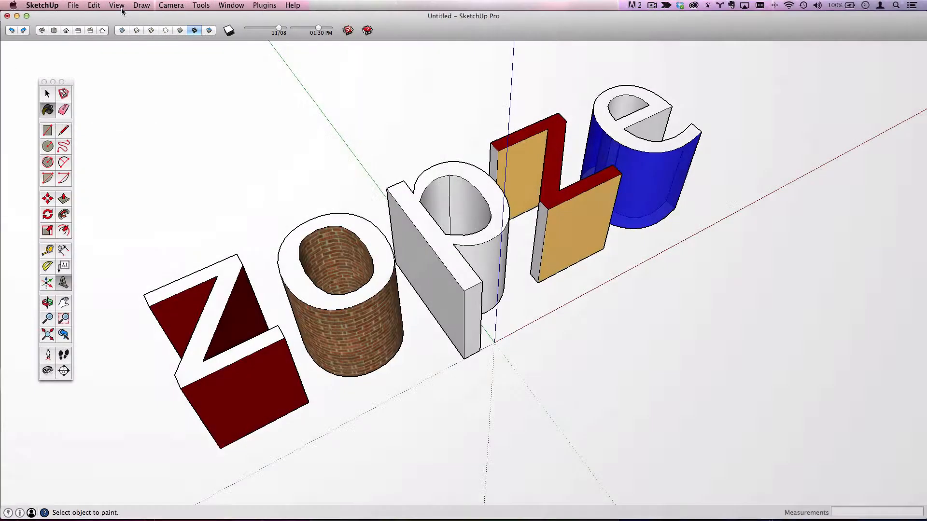
pyautogui.click(117, 6)
pyautogui.moveTo(146, 126)
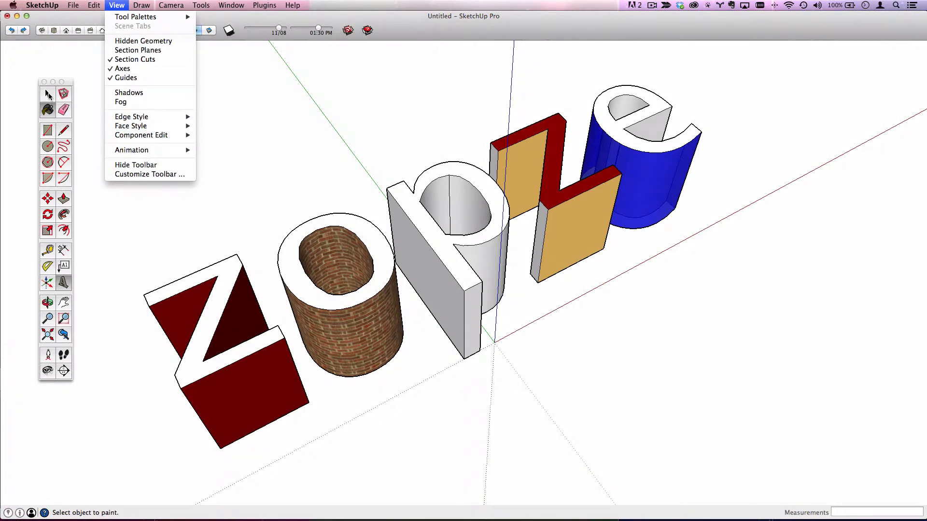
pyautogui.click(47, 94)
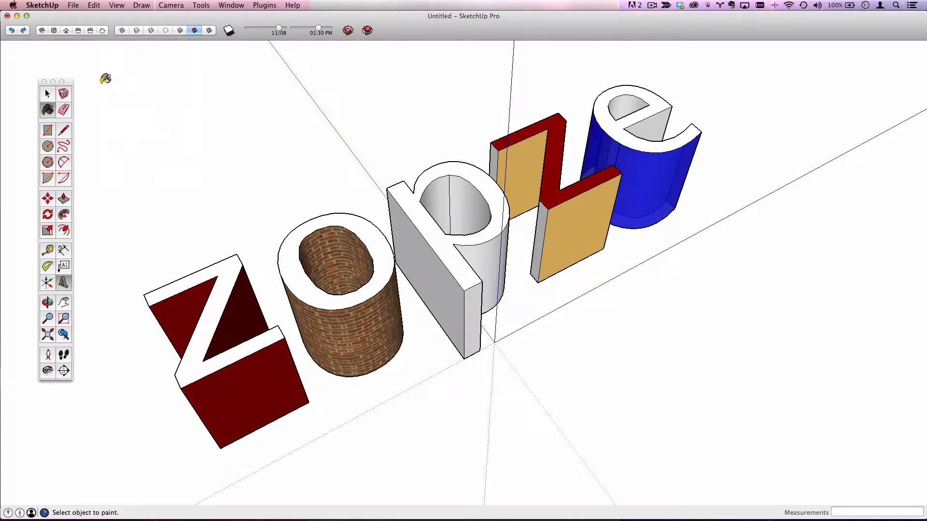
pyautogui.click(47, 91)
# Preview the lettering with the X-ray face style, turn X-ray off again, and show the back edges
pyautogui.click(122, 30)
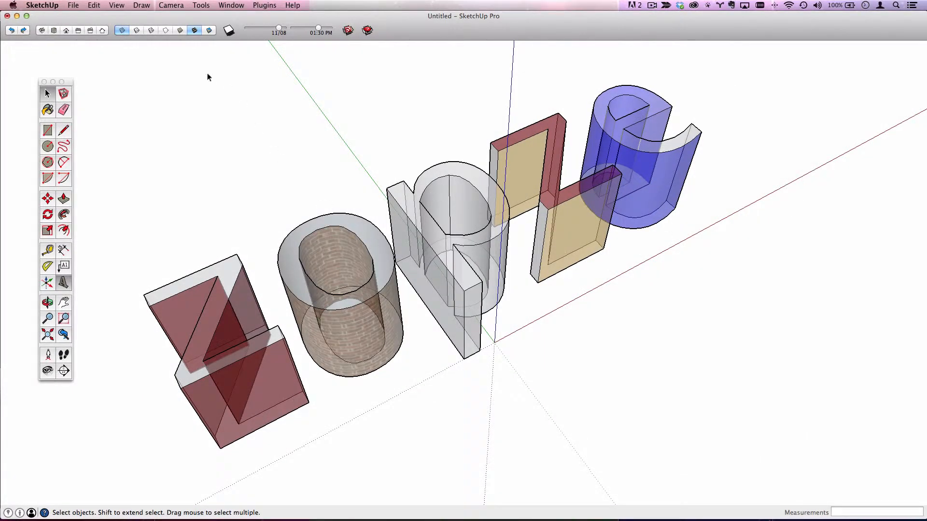
pyautogui.click(121, 31)
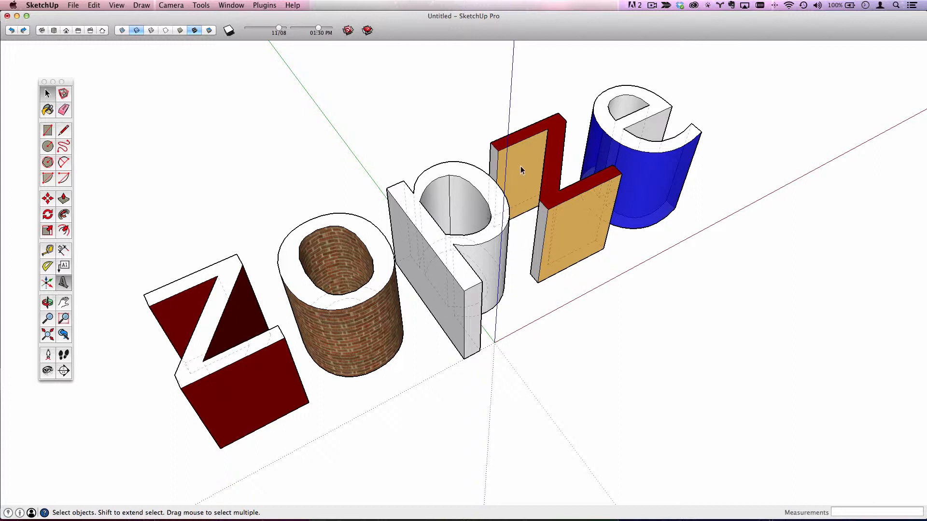
pyautogui.click(137, 31)
# Preview the lettering in Wireframe, Hidden Line, Shaded, Shaded With Textures and Monochrome, finishing on Shaded With Textures
pyautogui.click(150, 30)
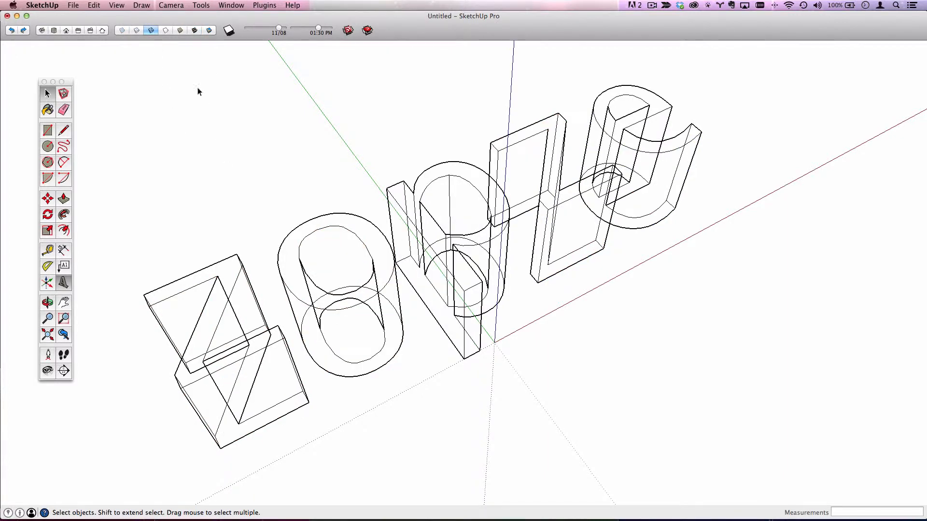
pyautogui.click(166, 30)
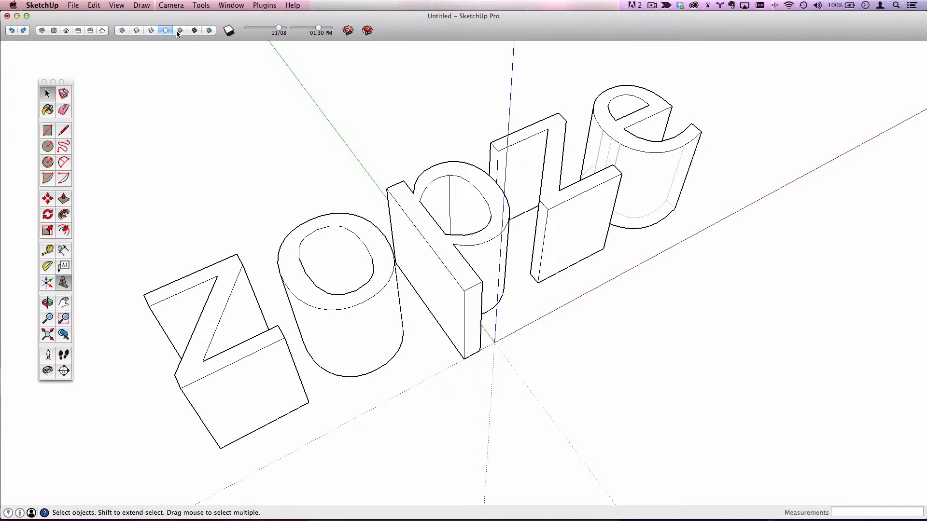
pyautogui.click(180, 31)
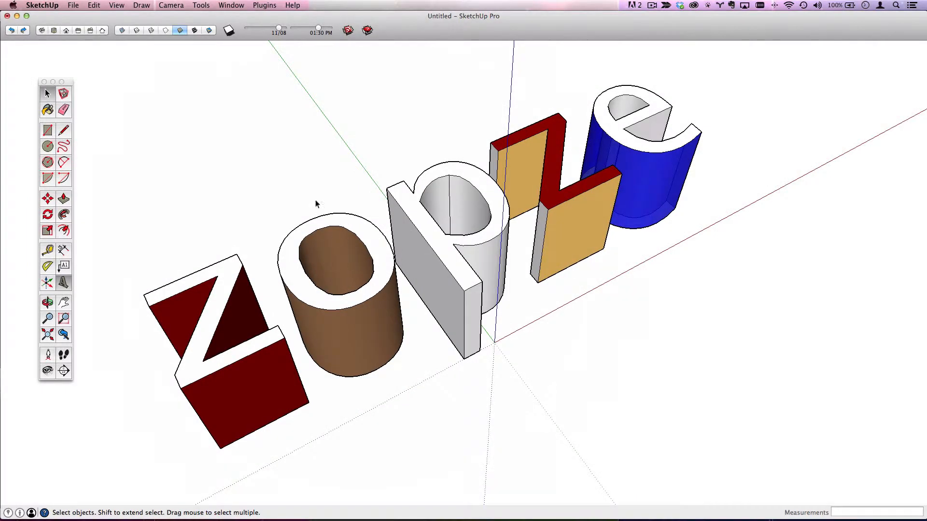
pyautogui.click(194, 30)
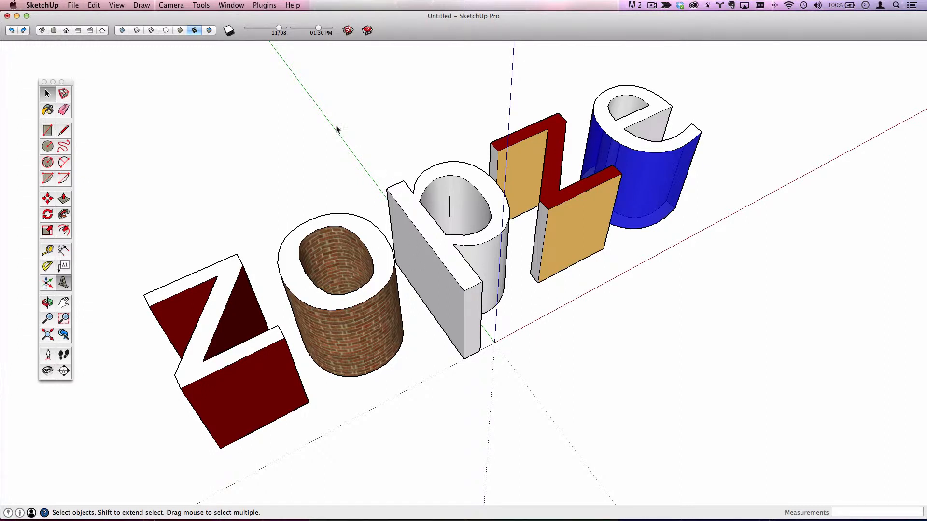
pyautogui.click(210, 31)
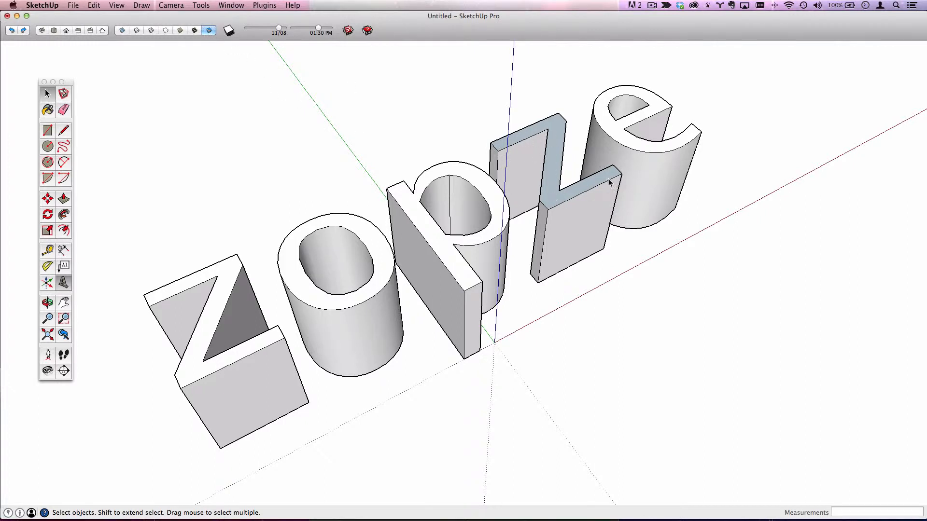
pyautogui.click(194, 30)
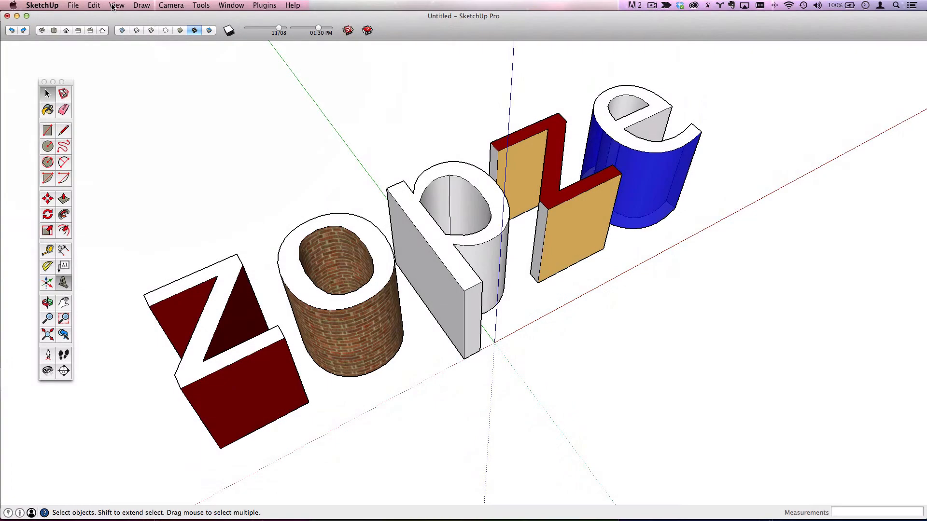
pyautogui.click(113, 6)
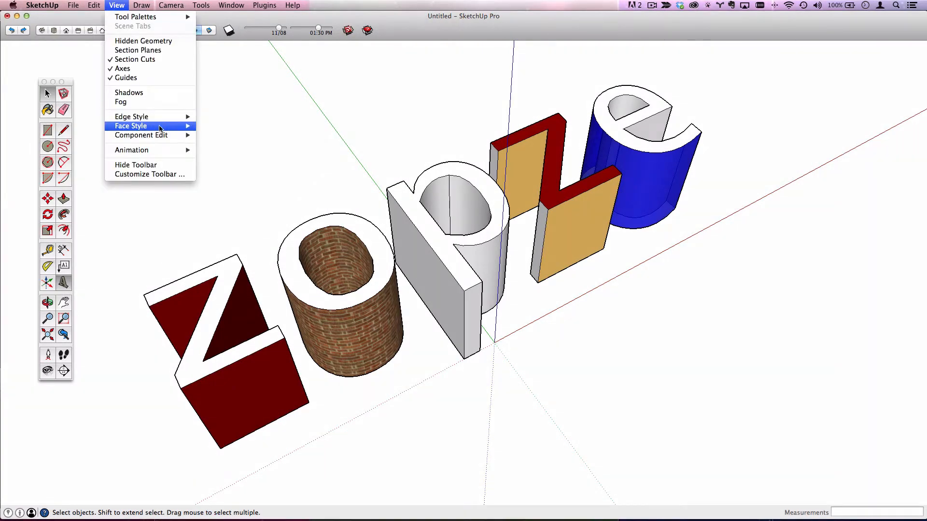
pyautogui.moveTo(179, 127)
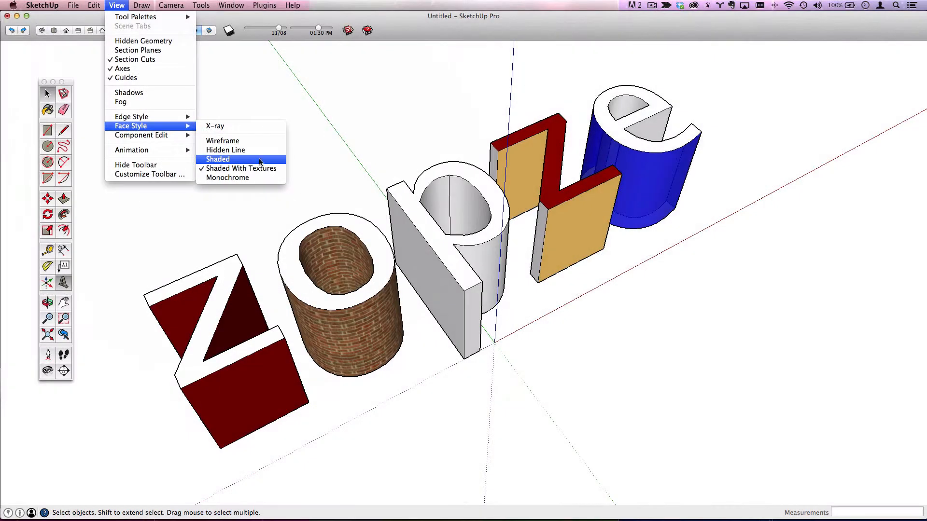
pyautogui.click(260, 161)
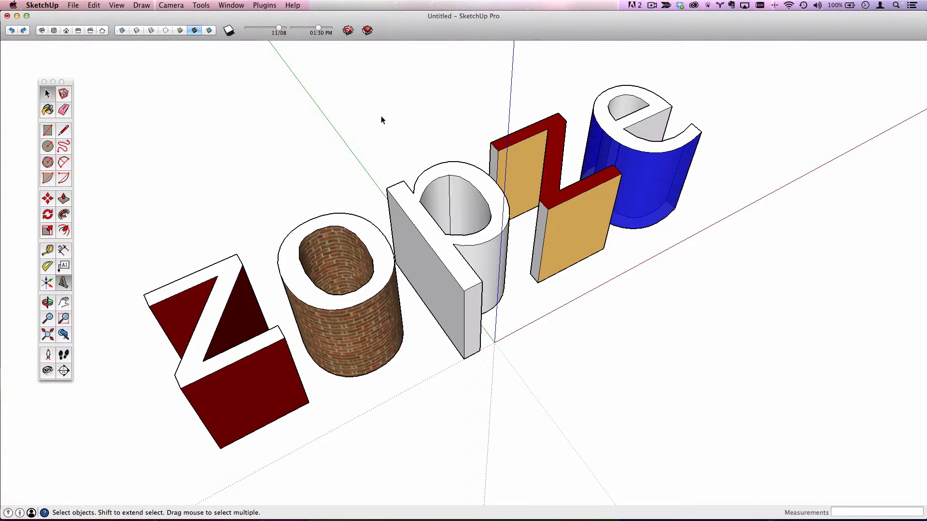
# Open the Styles window with its secondary selection pane shown and place it beside the lettering
pyautogui.click(234, 5)
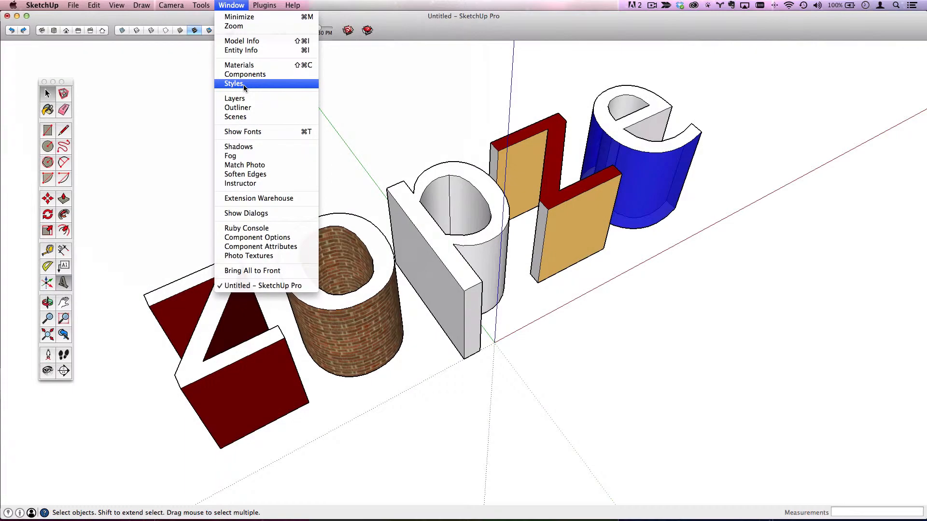
pyautogui.click(243, 85)
pyautogui.moveTo(651, 38)
pyautogui.mouseDown()
pyautogui.moveTo(634, 68)
pyautogui.moveTo(656, 52)
pyautogui.mouseUp()
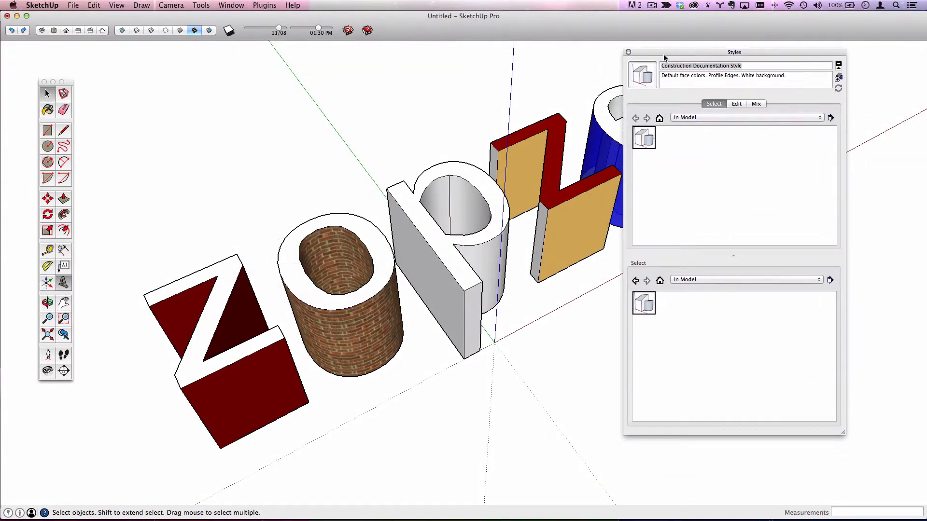
pyautogui.click(838, 66)
pyautogui.click(839, 66)
pyautogui.moveTo(714, 52); pyautogui.dragTo(743, 46)
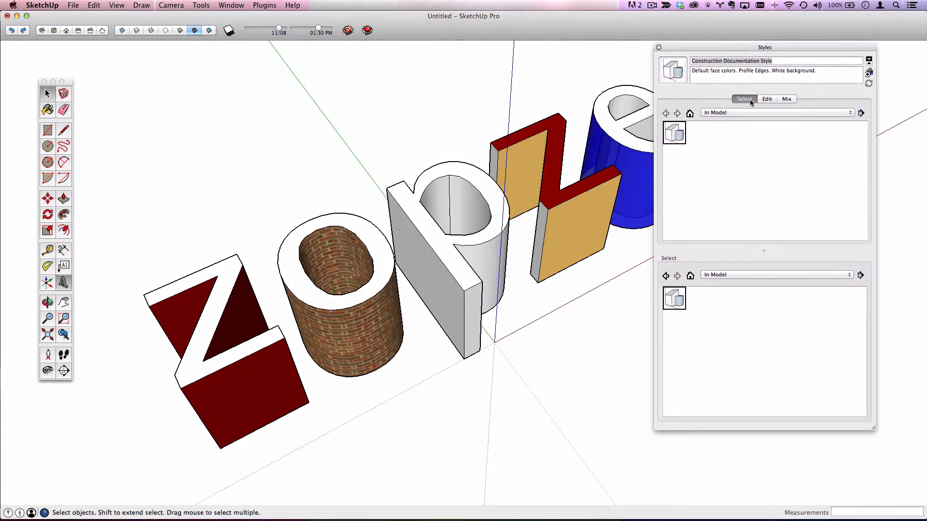
# Apply the Pen Red style from the Sketchy Edges collection to the model
pyautogui.click(716, 273)
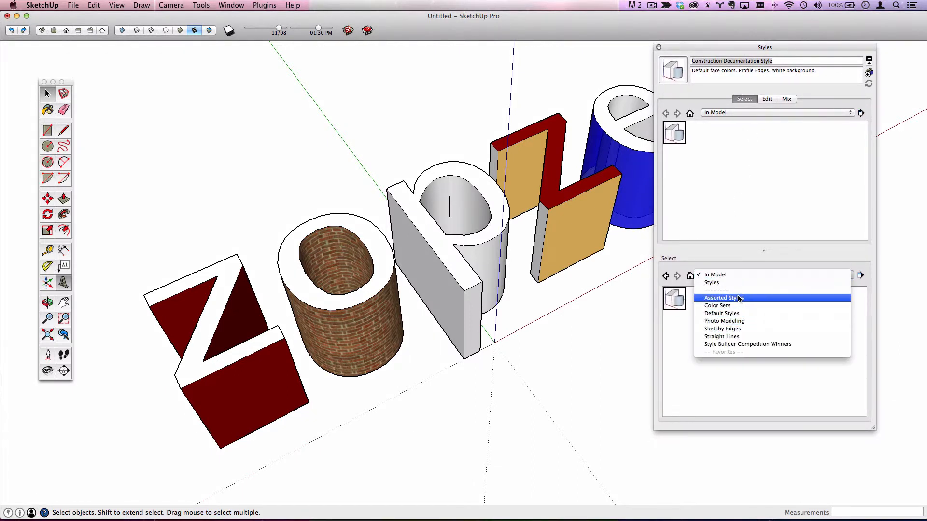
pyautogui.click(739, 328)
pyautogui.scroll(-1, 757, 353)
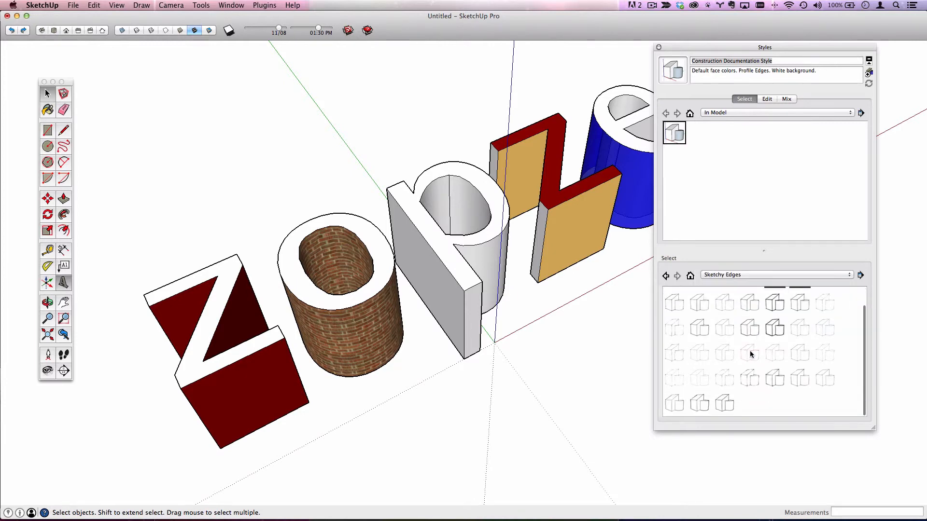
pyautogui.click(749, 354)
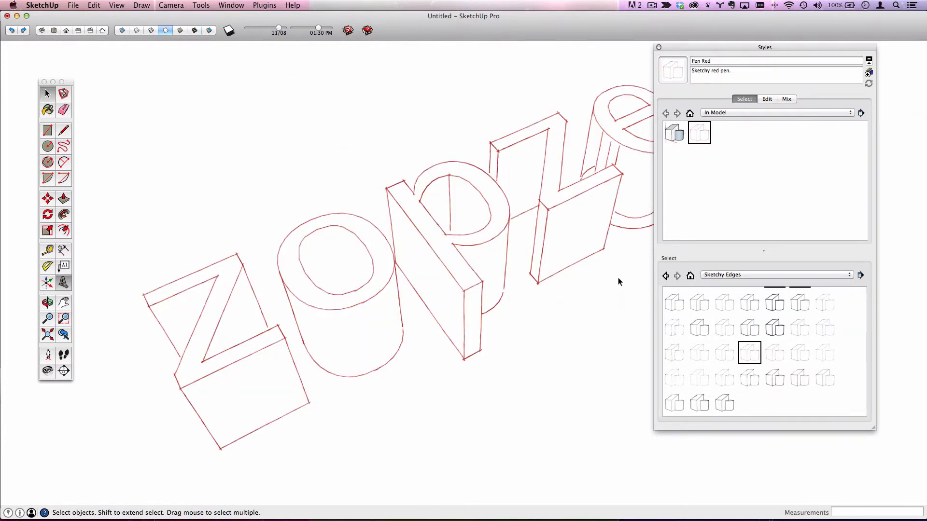
# Push/Pull the top face of the o upward and extend the end of the p's stem outward about 9' 3 9/16"
pyautogui.moveTo(511, 207); pyautogui.dragTo(447, 259, button='middle')
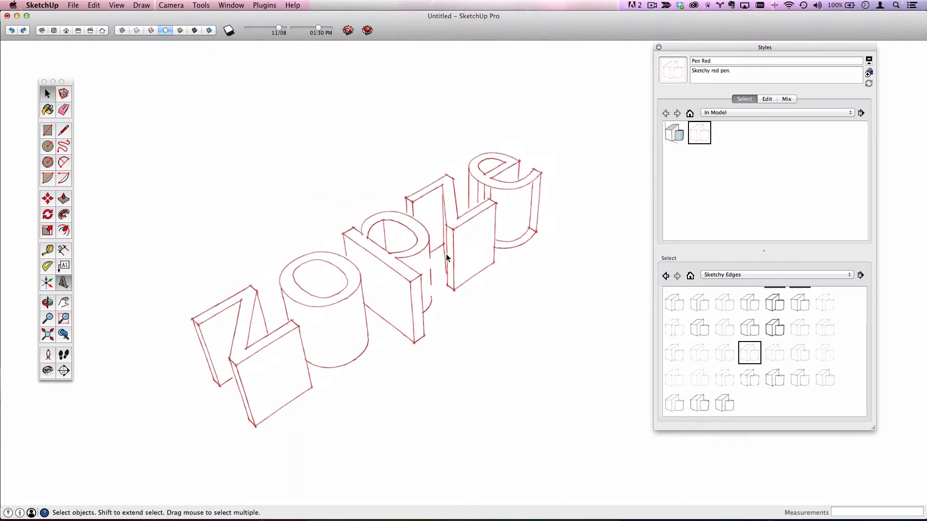
pyautogui.click(63, 198)
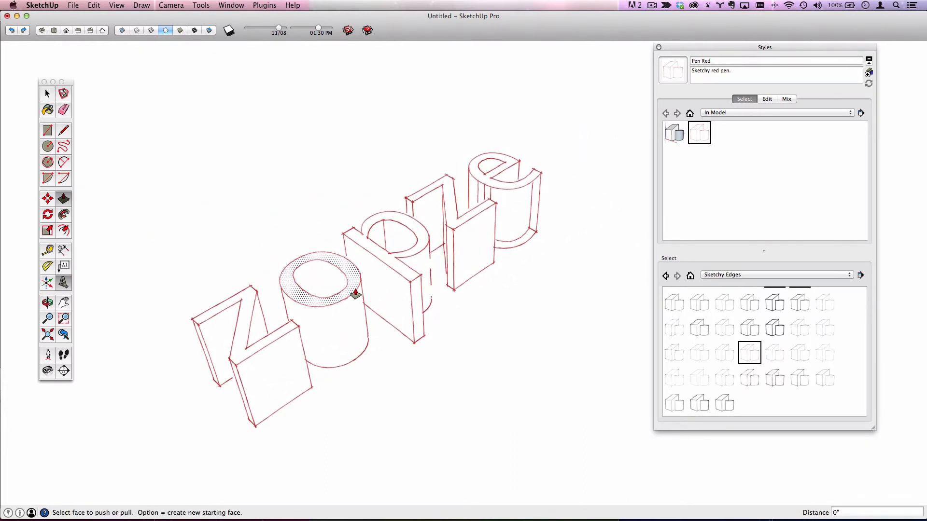
pyautogui.moveTo(355, 294); pyautogui.dragTo(328, 188)
pyautogui.moveTo(416, 294); pyautogui.dragTo(542, 378)
# Apply the Dry Erase Marker Wide style and Push/Pull the first z's lower front face outward about 4' 8 1/8"
pyautogui.moveTo(541, 337); pyautogui.dragTo(549, 307, button='middle')
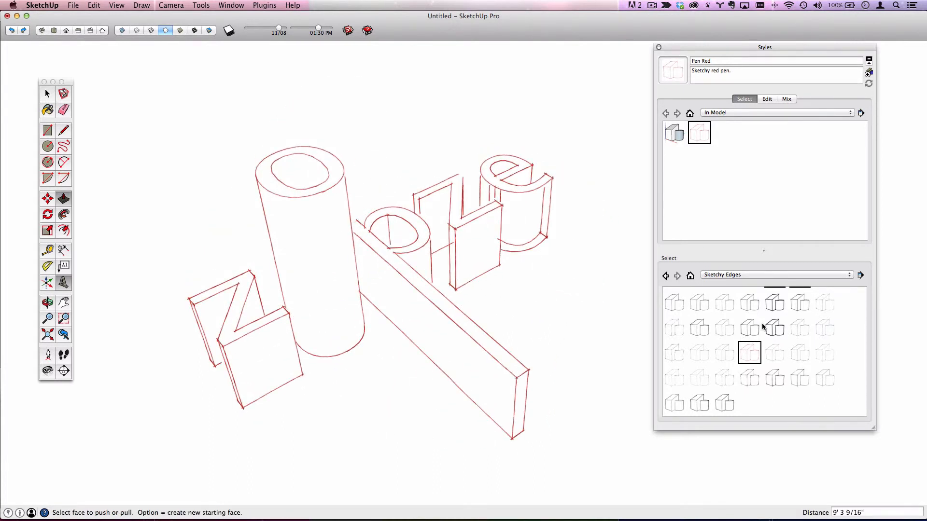
pyautogui.click(774, 302)
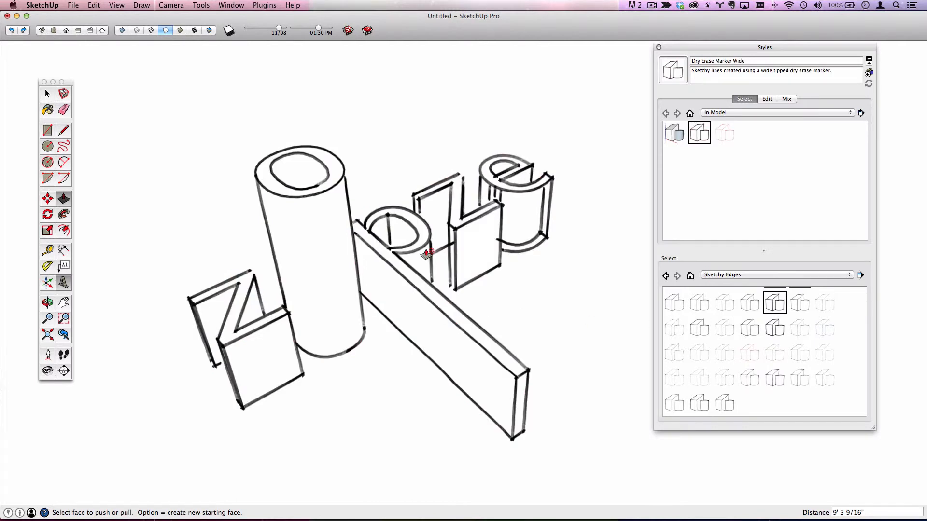
pyautogui.moveTo(253, 348); pyautogui.dragTo(302, 405)
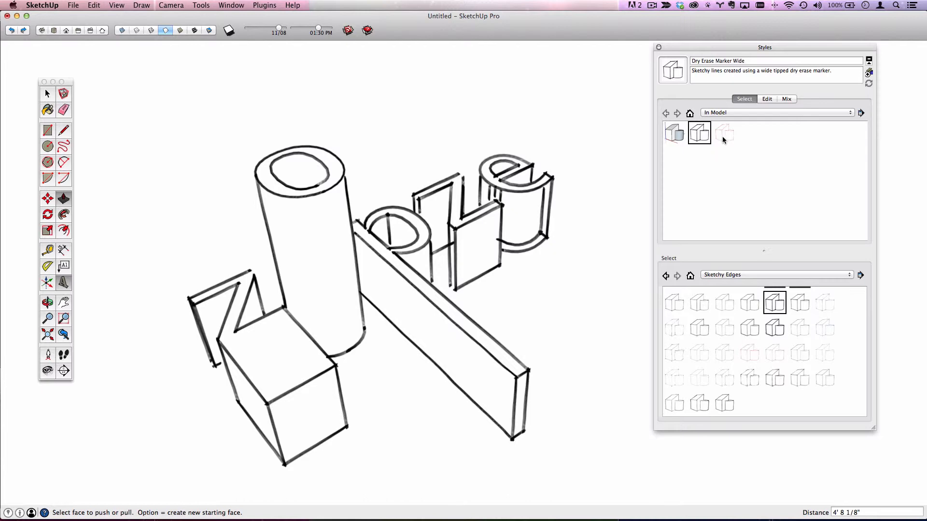
# Apply the Chalk on Blackboard style and draw a long, narrow rectangle on the side face of the p's extended stem
pyautogui.scroll(2, 777, 308)
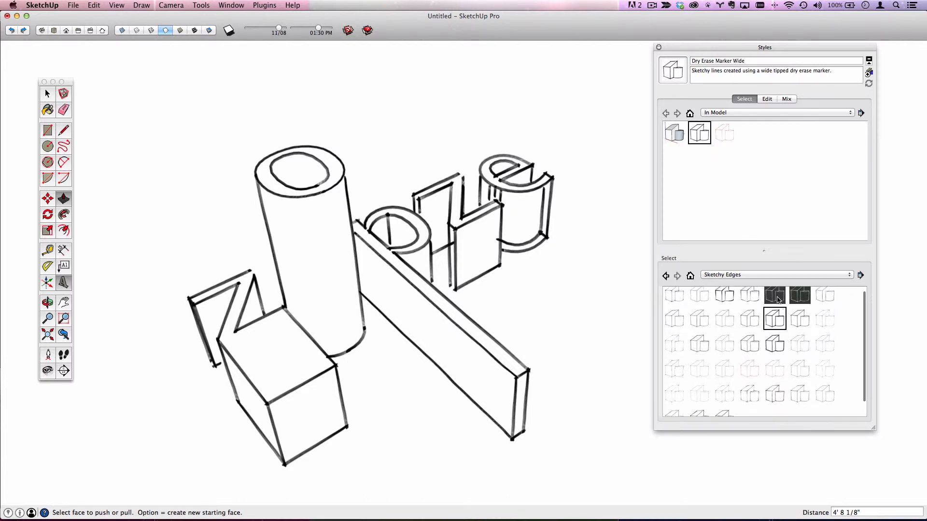
pyautogui.click(776, 293)
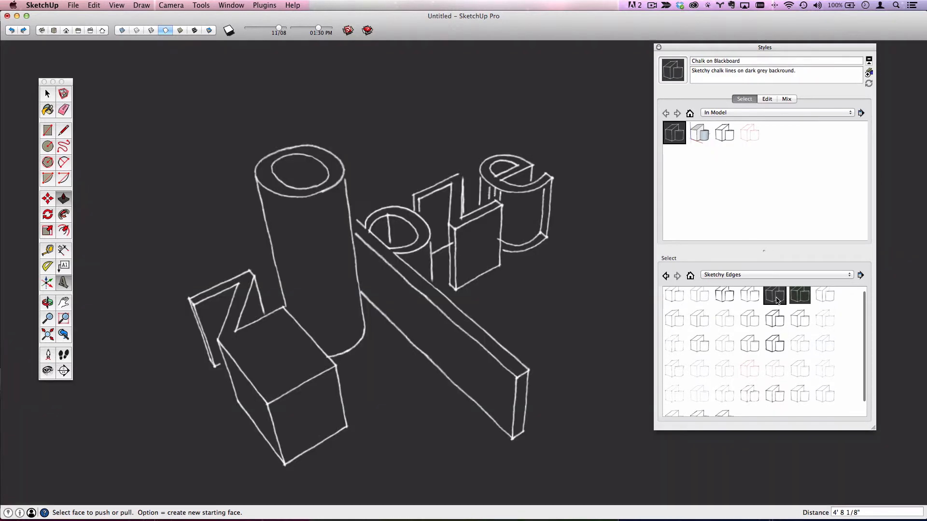
pyautogui.click(47, 130)
pyautogui.scroll(5, 441, 347)
pyautogui.click(405, 283)
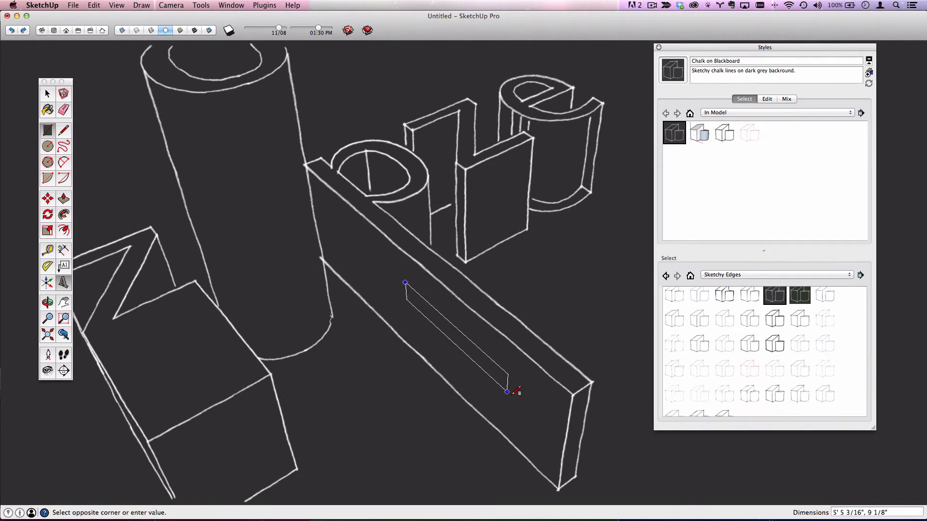
pyautogui.click(531, 429)
# Push the rectangle about 9 9/16" into the p's stem to cut a long slot
pyautogui.press('p')
pyautogui.click(525, 414)
pyautogui.click(591, 387)
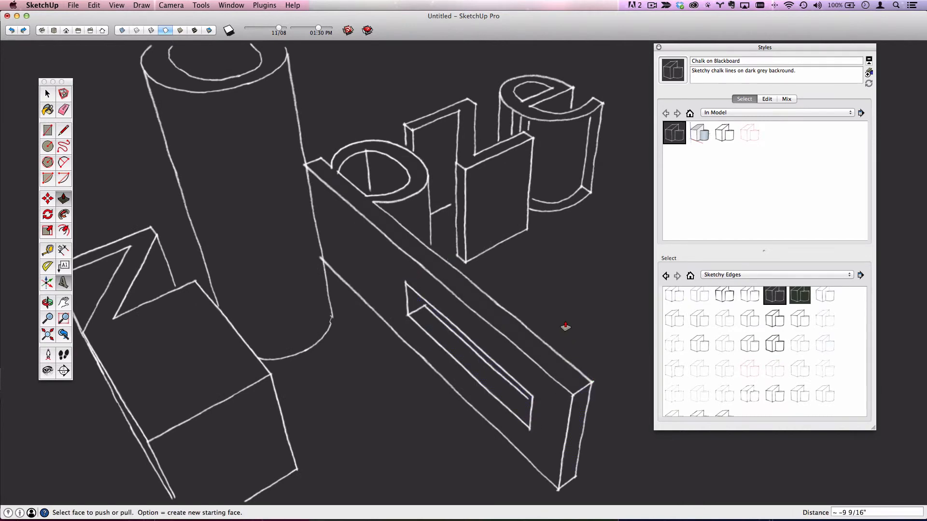
# Apply the Stain Edges with Frame style from the Style Builder Competition Winners collection
pyautogui.scroll(-5, 563, 325)
pyautogui.moveTo(563, 325); pyautogui.dragTo(375, 354, button='middle')
pyautogui.scroll(-3, 376, 355)
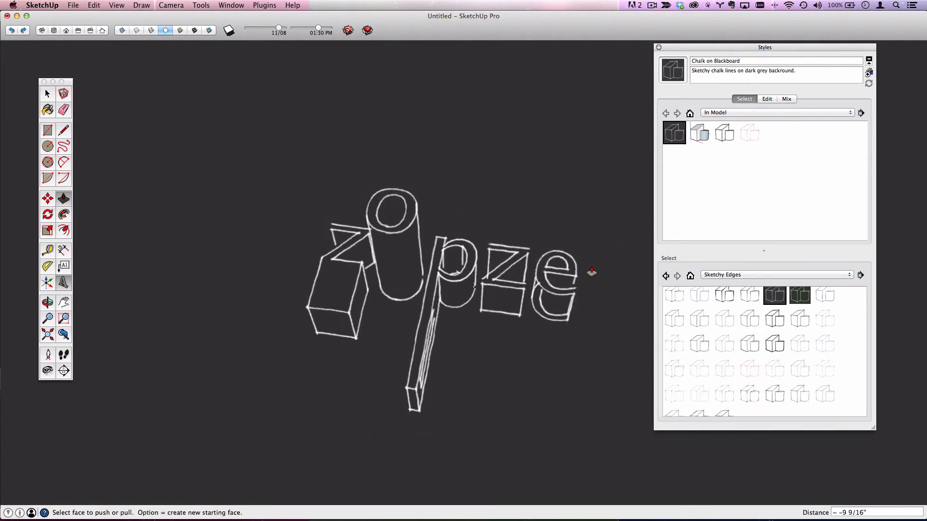
pyautogui.scroll(1, 777, 313)
pyautogui.click(797, 275)
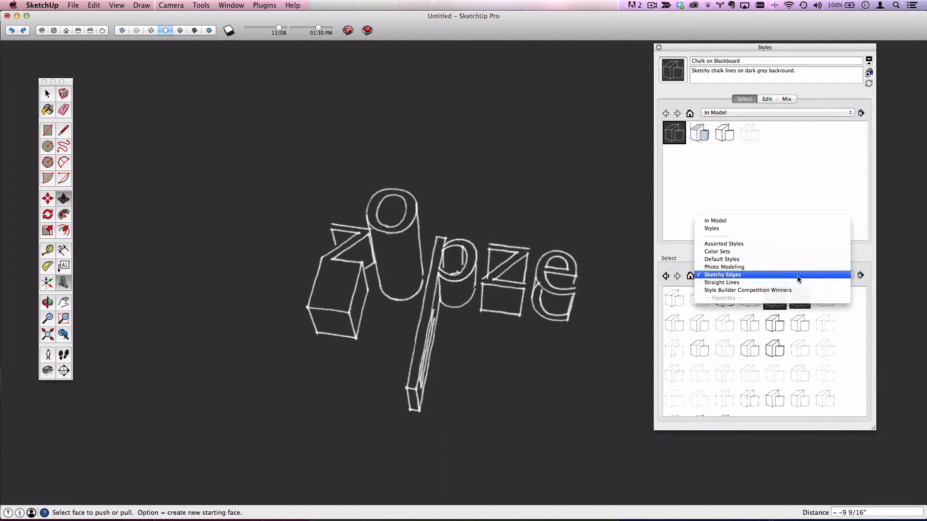
pyautogui.click(796, 288)
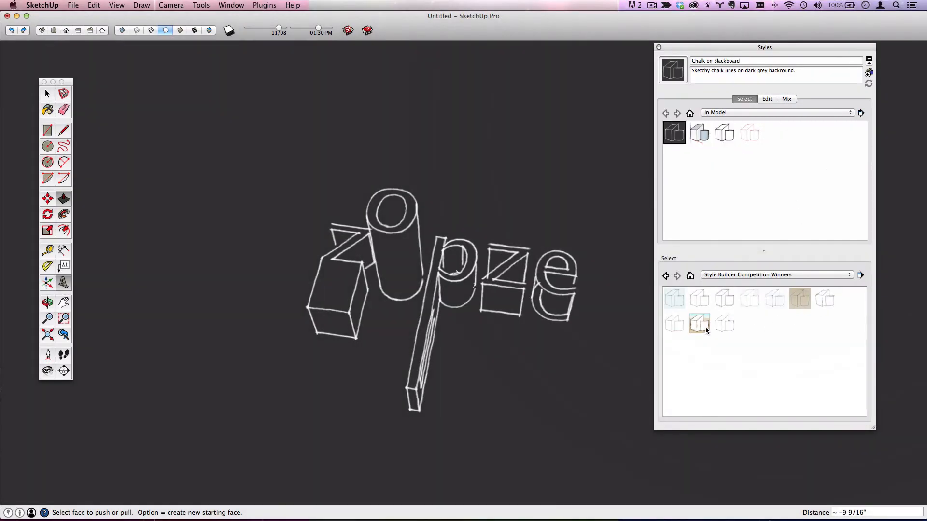
pyautogui.click(700, 324)
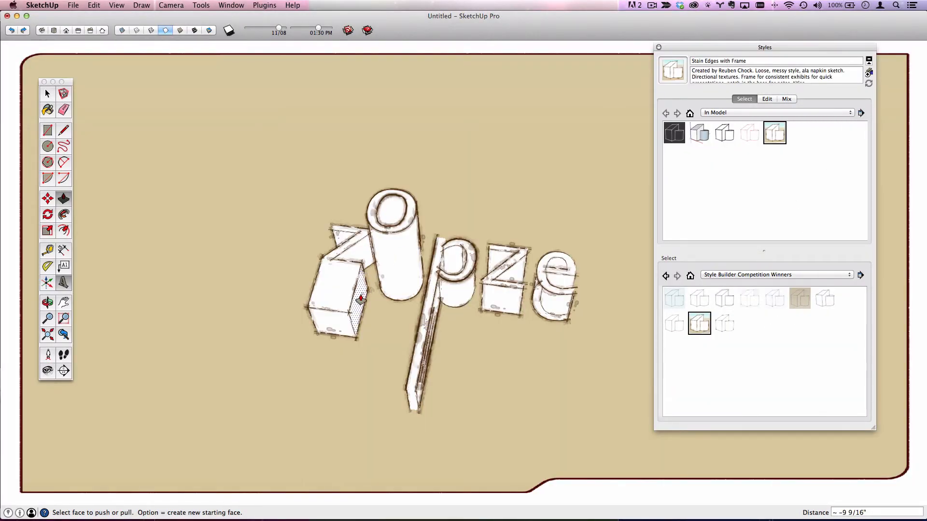
# Switch the model to Construction Documentation Style for comparison and return it to Stain Edges with Frame
pyautogui.moveTo(444, 255); pyautogui.dragTo(571, 207, button='middle')
pyautogui.scroll(5, 481, 296)
pyautogui.keyDown('shift'); pyautogui.moveTo(361, 354); pyautogui.dragTo(361, 270, button='middle'); pyautogui.keyUp('shift')
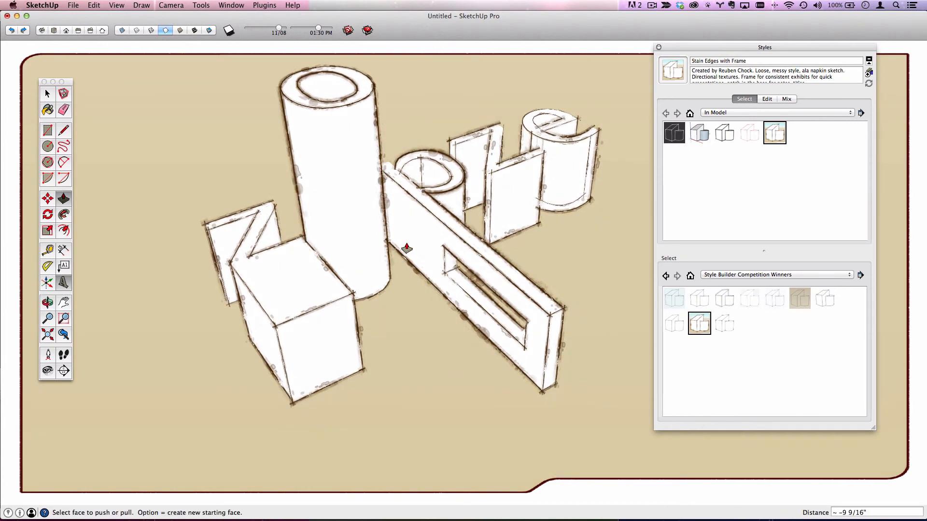
pyautogui.click(701, 135)
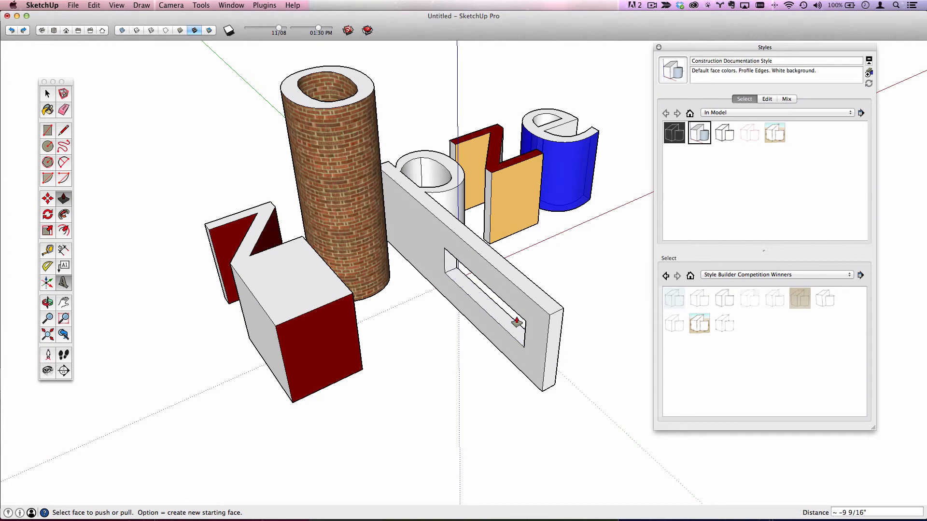
pyautogui.click(782, 131)
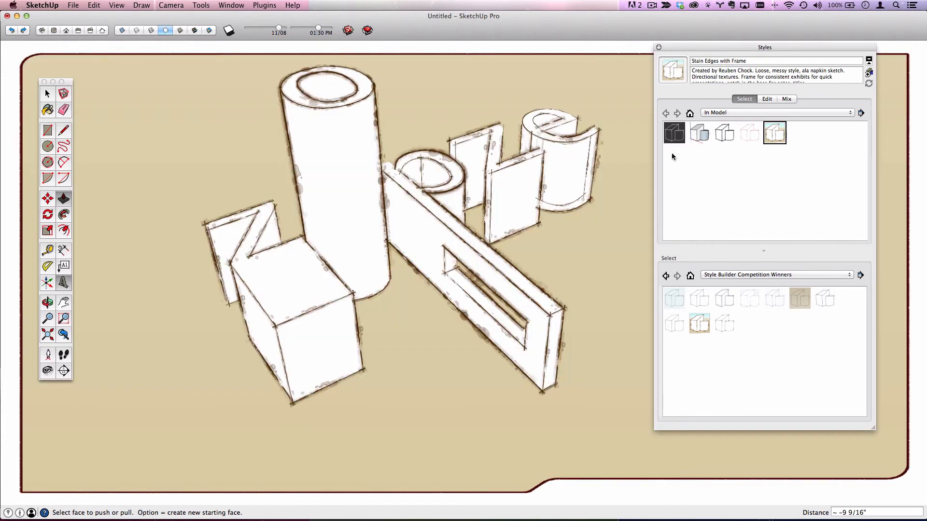
pyautogui.moveTo(348, 212); pyautogui.dragTo(406, 412, button='middle')
pyautogui.scroll(-3, 449, 294)
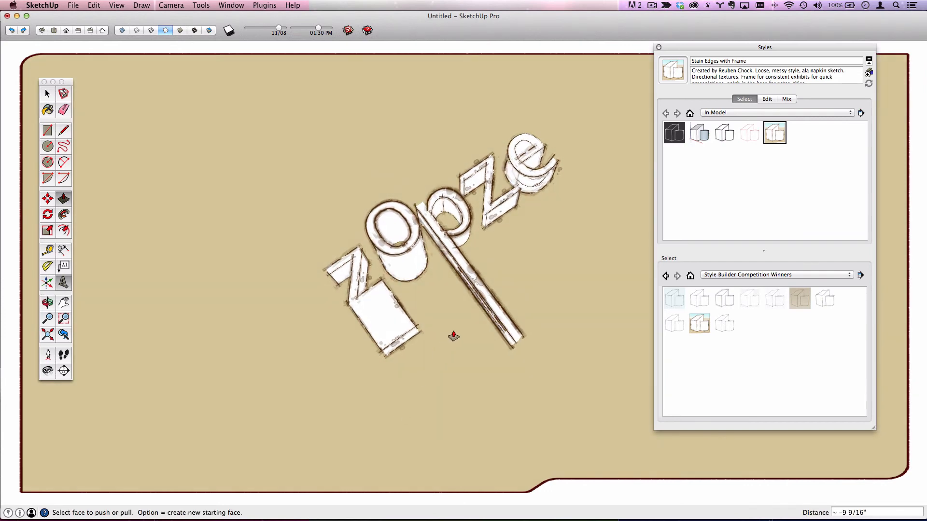
pyautogui.moveTo(567, 377); pyautogui.dragTo(338, 270, button='middle')
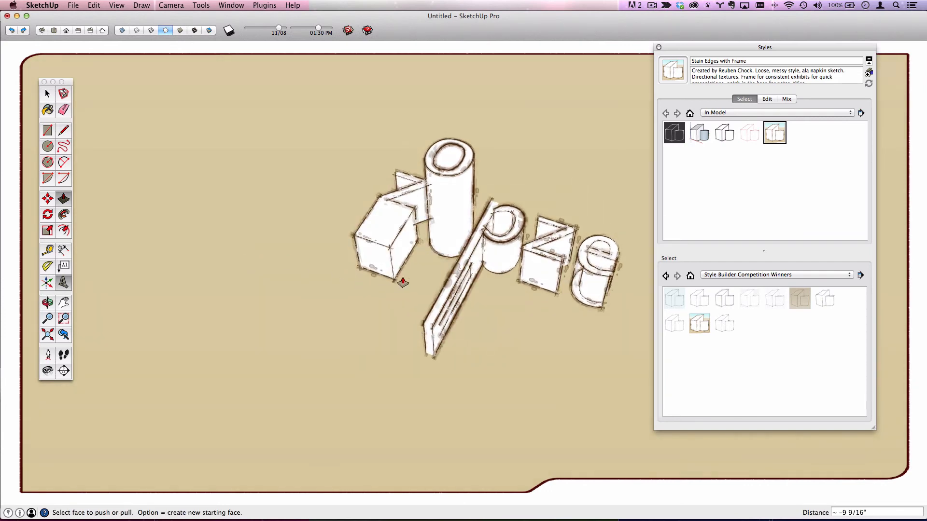
pyautogui.moveTo(438, 277); pyautogui.dragTo(427, 306, button='middle')
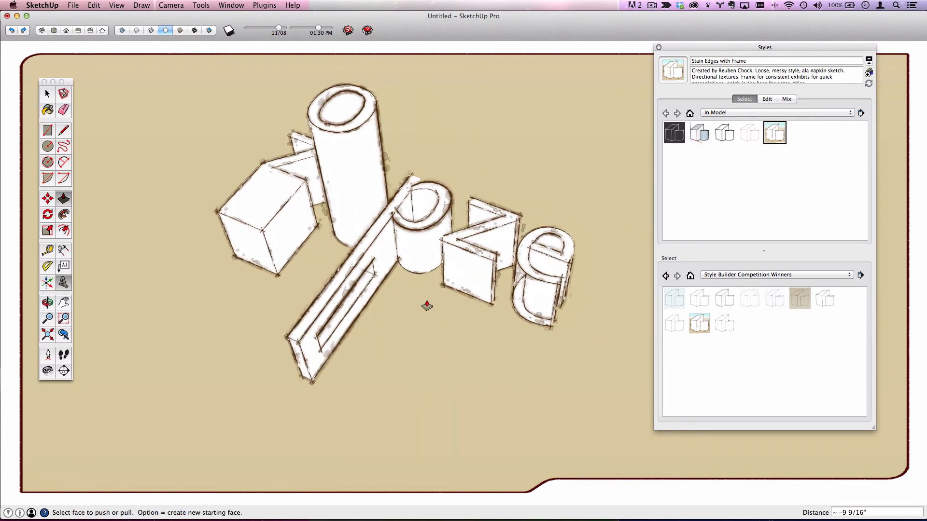